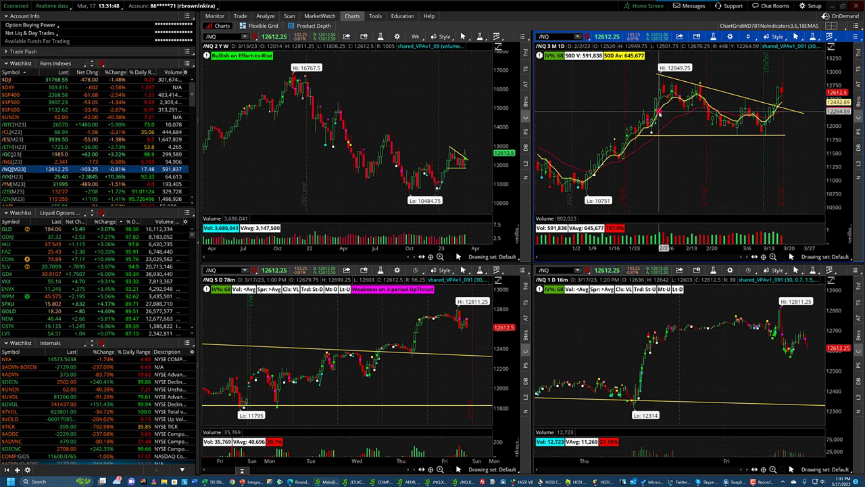
Maximize the three-month daily /NQ chart within the four-chart grid.
right_click(609, 109)
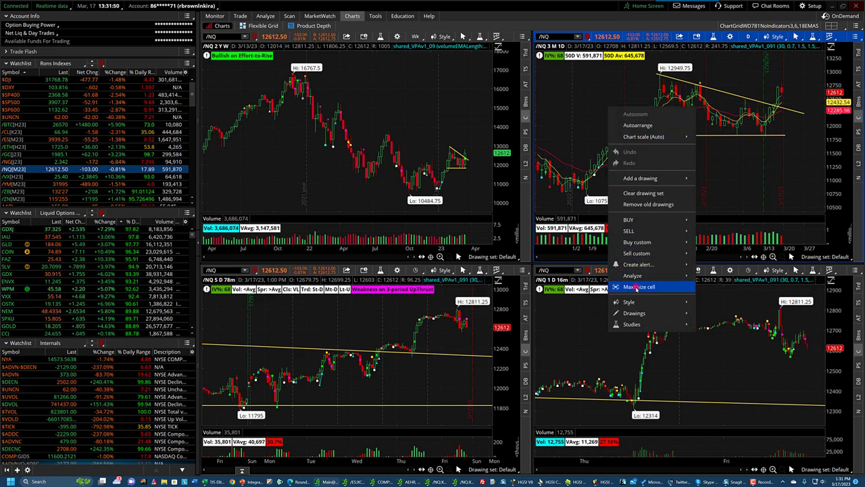
click(639, 286)
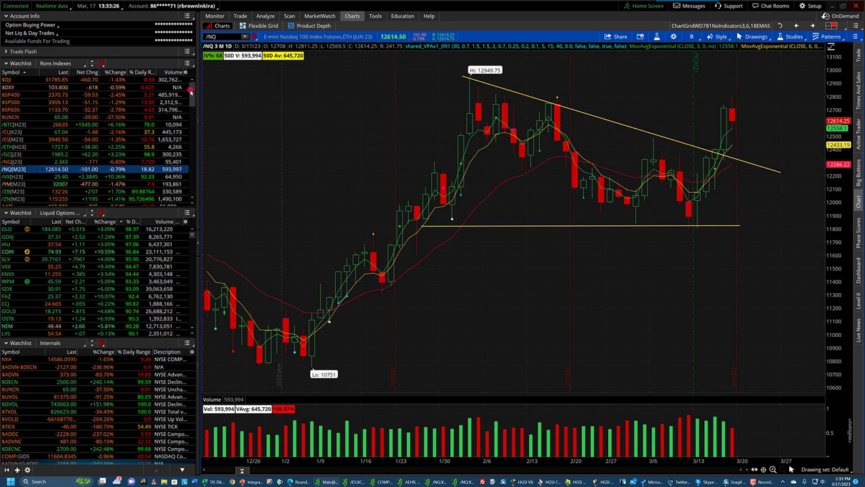
Load COMP:GIDS from the indexes watchlist into the chart and restore the four-chart grid.
scroll(193, 127, down, 8)
drag(193, 126, 195, 93)
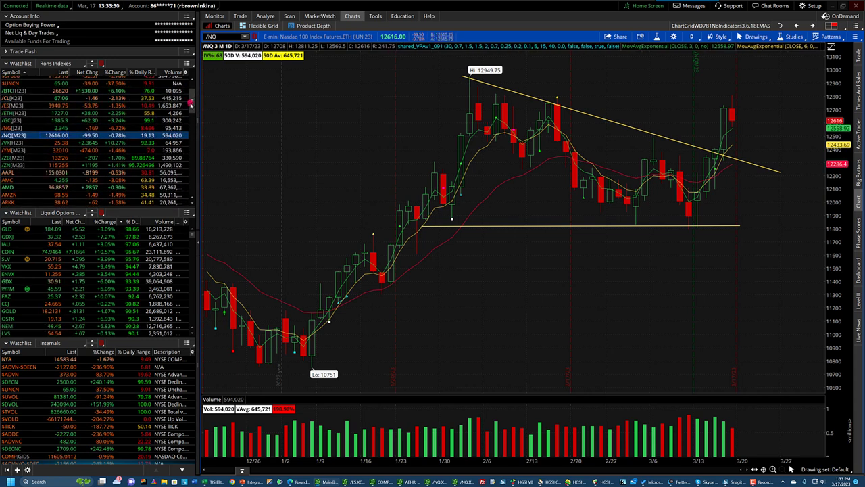
scroll(94, 135, down, 4)
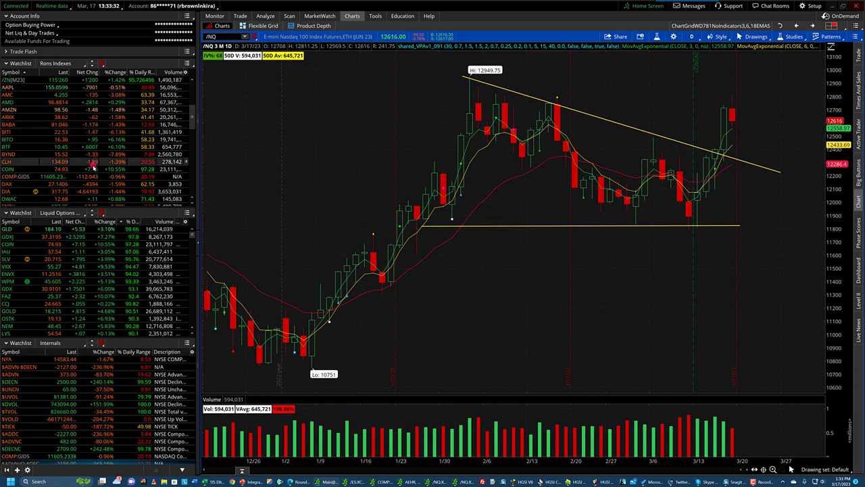
click(87, 176)
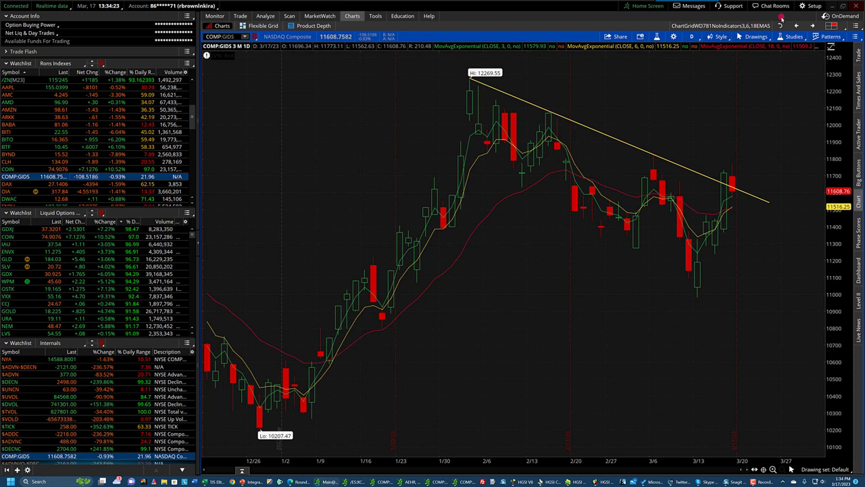
click(781, 21)
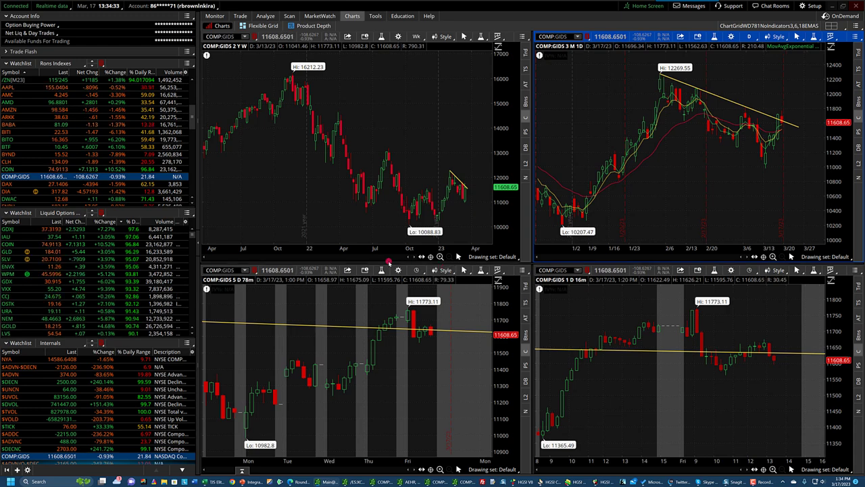
Switch from thinkorswim to HGSI and close the Warehouse window showing the WB Leaders group.
click(832, 7)
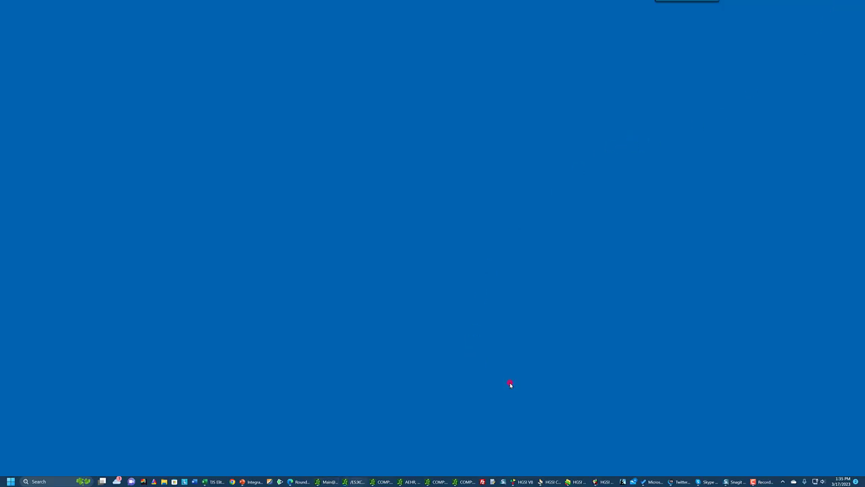
mouse_move(575, 481)
click(515, 447)
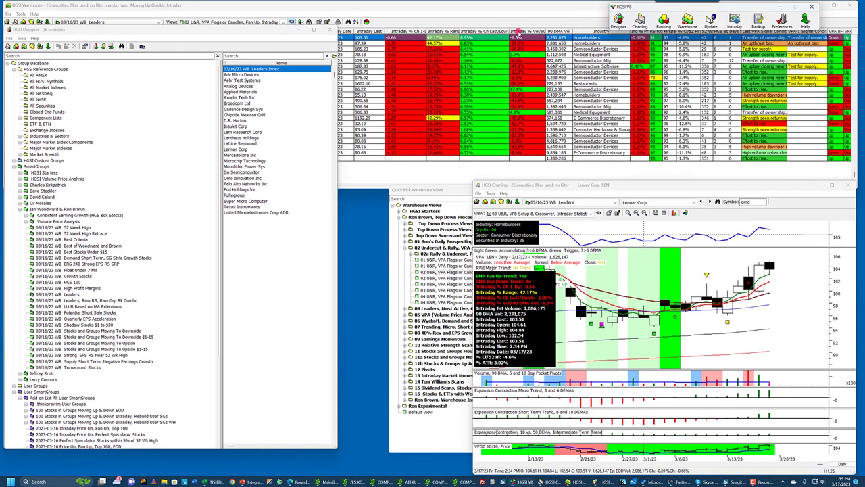
click(382, 11)
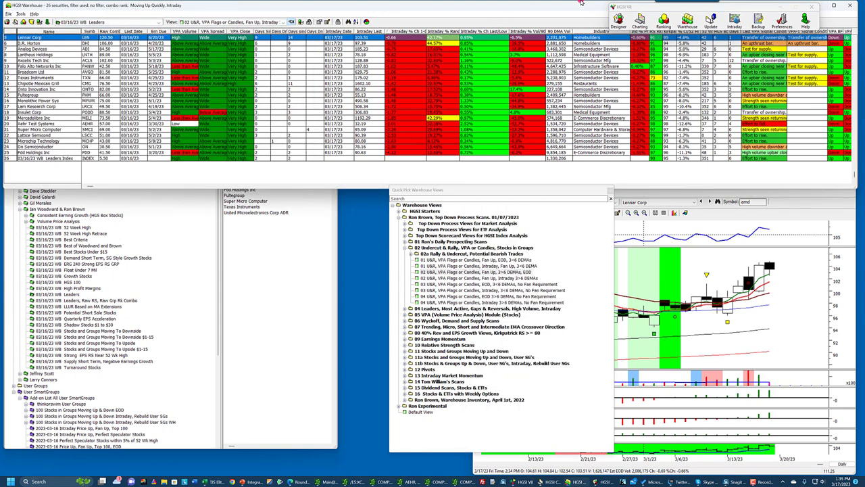
click(854, 4)
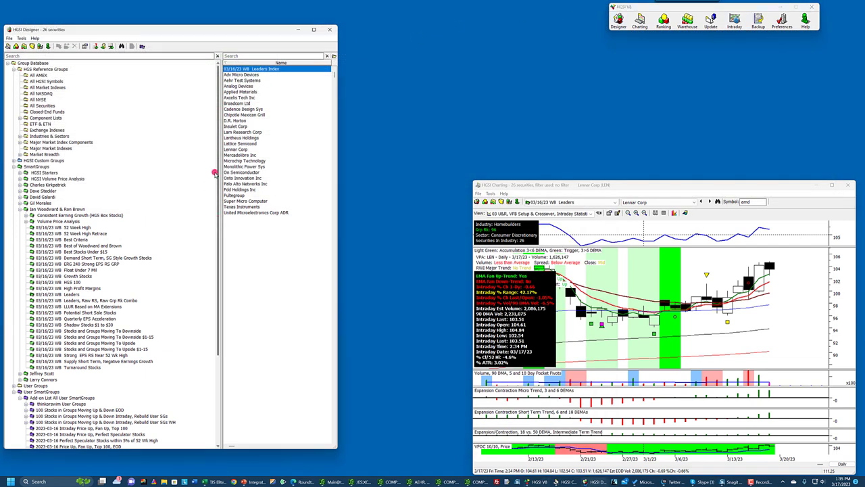
Select the Industries group under Industries & Sectors in Designer and rebuild the indexes in that group.
click(24, 138)
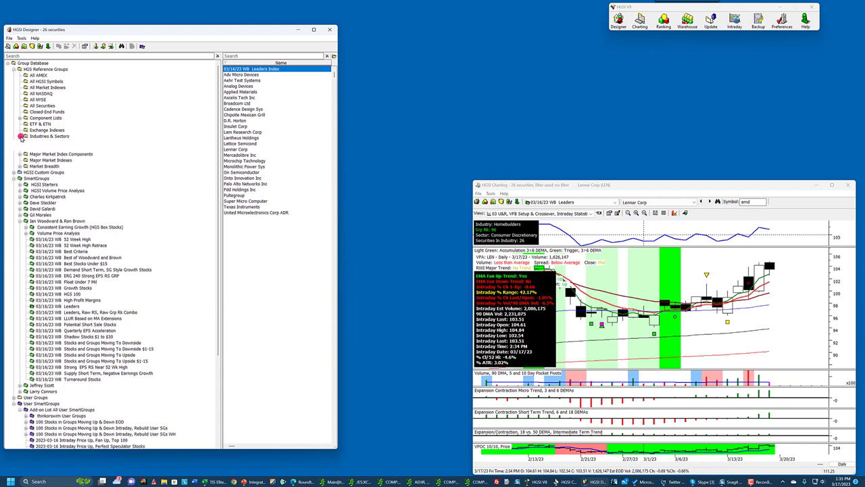
click(46, 142)
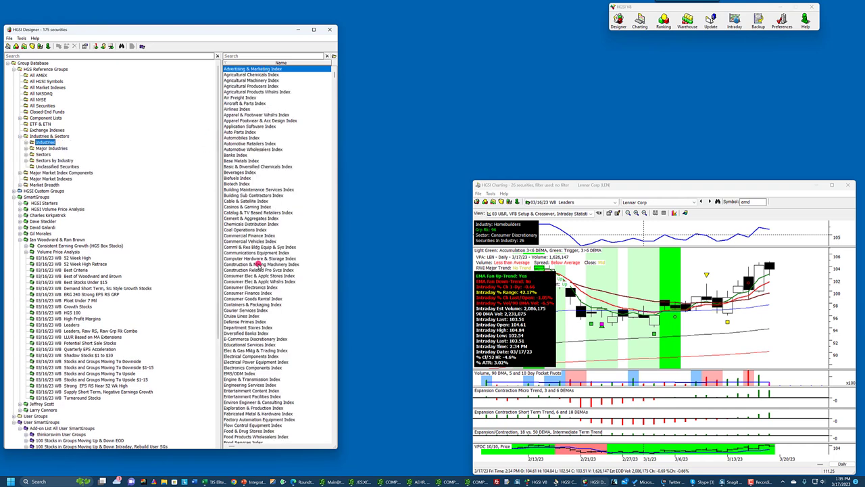
click(42, 69)
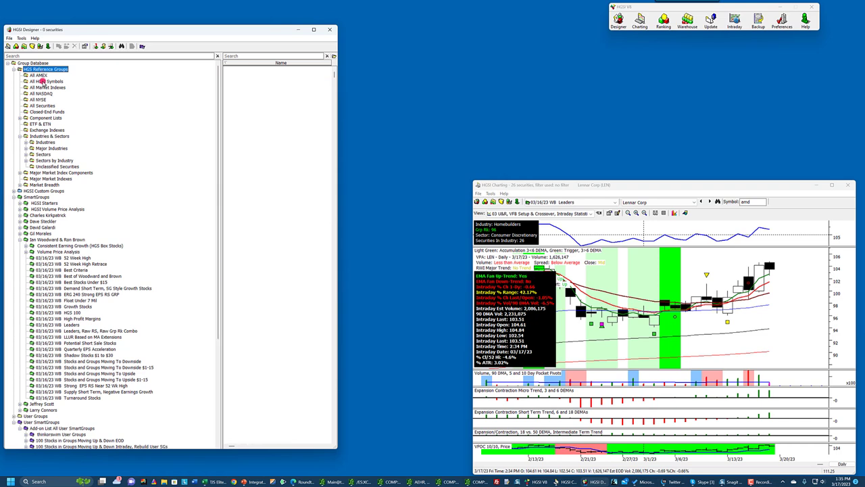
click(39, 142)
click(22, 39)
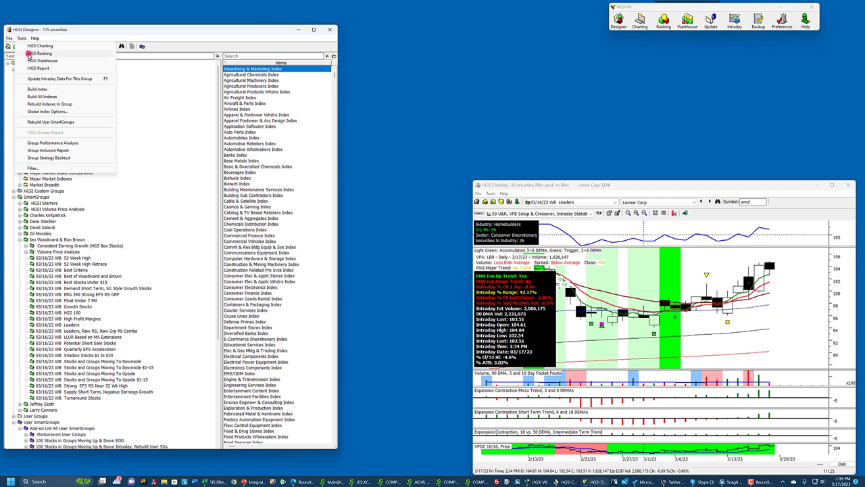
click(51, 103)
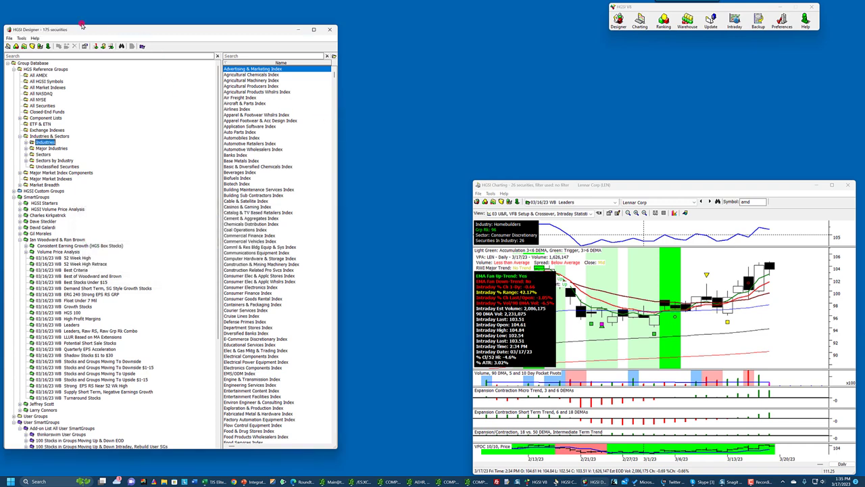
Open the Industries group in Warehouse and apply the "01 Top Down, % Price Chg 1 Day" view.
click(24, 46)
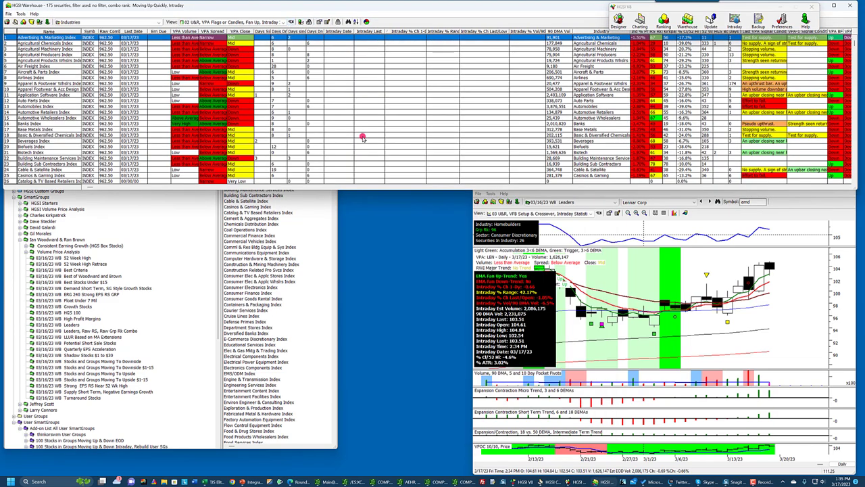
click(291, 21)
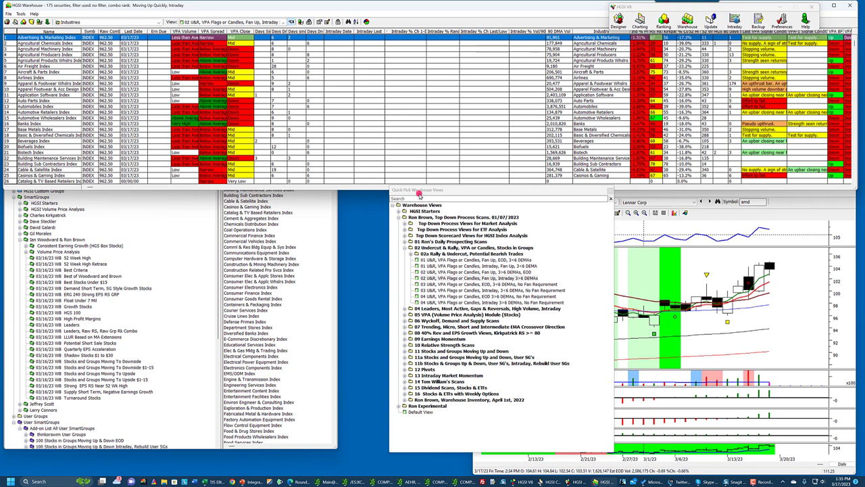
drag(418, 190, 371, 98)
click(361, 156)
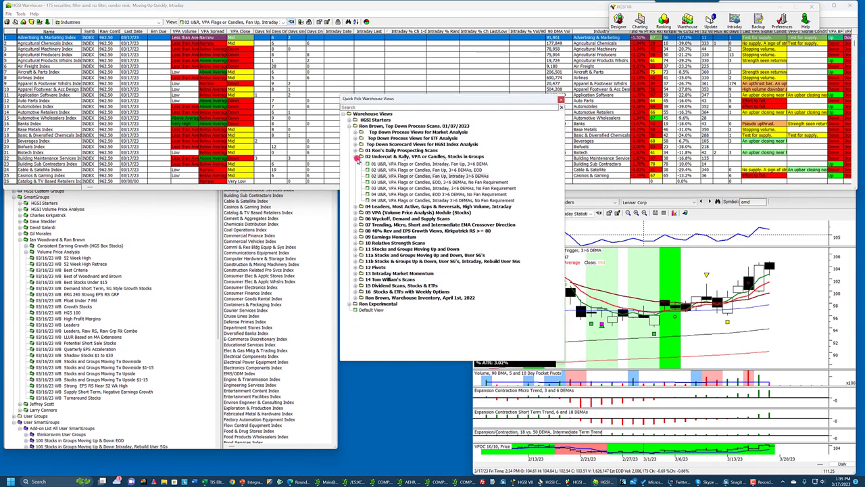
click(358, 145)
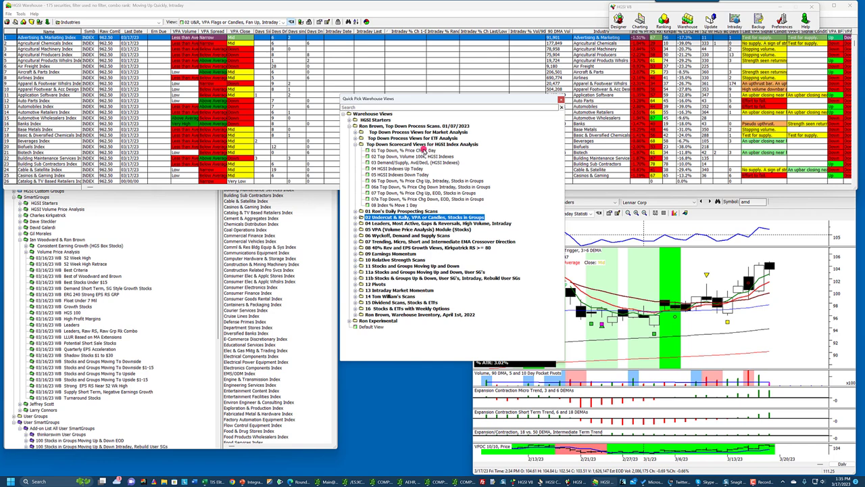
click(417, 150)
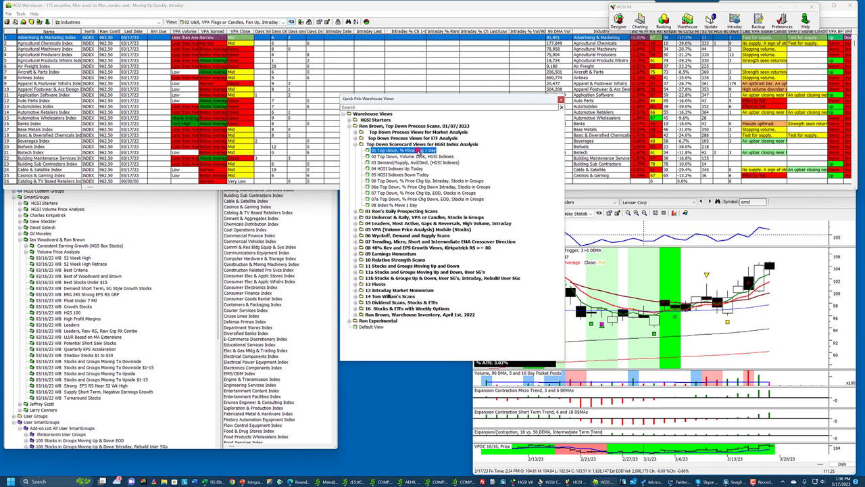
click(560, 100)
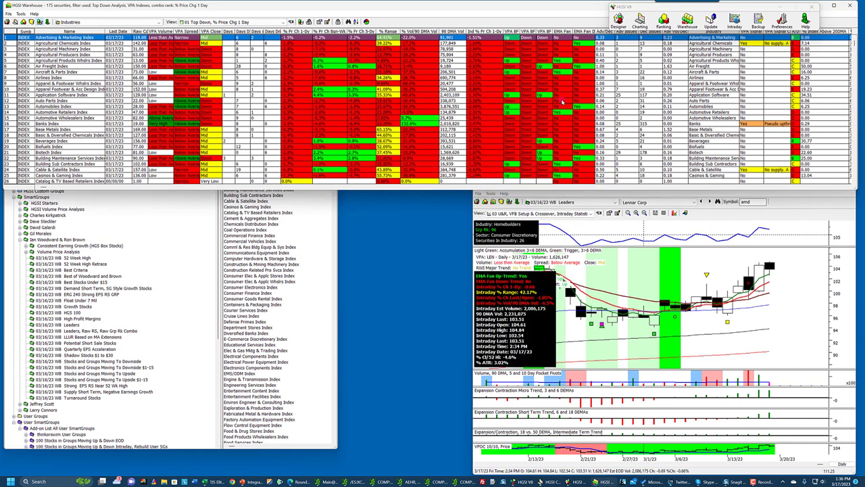
Maximize the Warehouse table, sort the industries by raw combo rank in descending order, and select Precious Metal Mining Index.
click(833, 6)
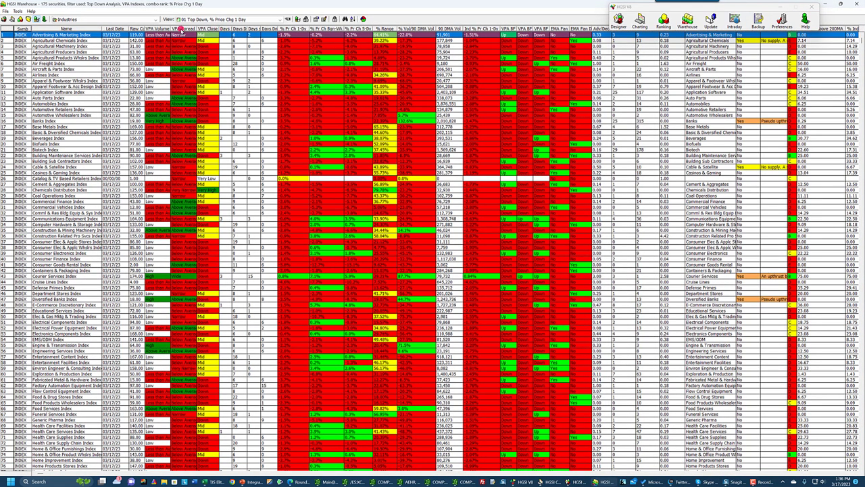
click(137, 28)
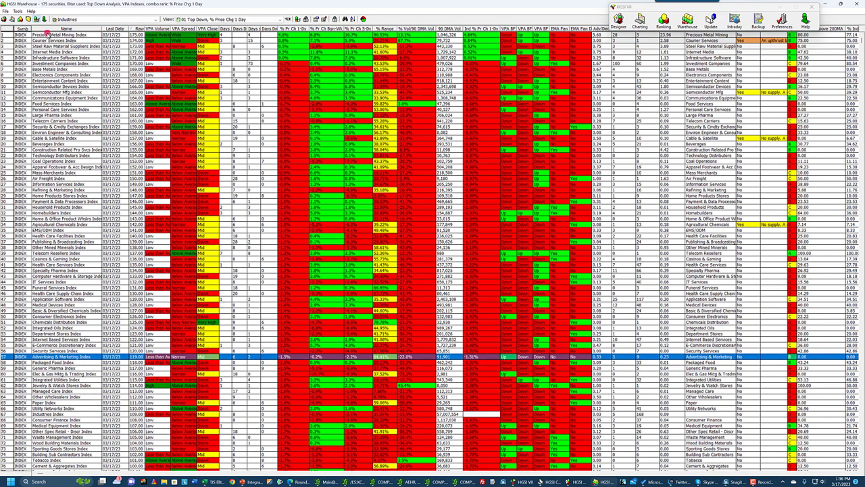
click(81, 35)
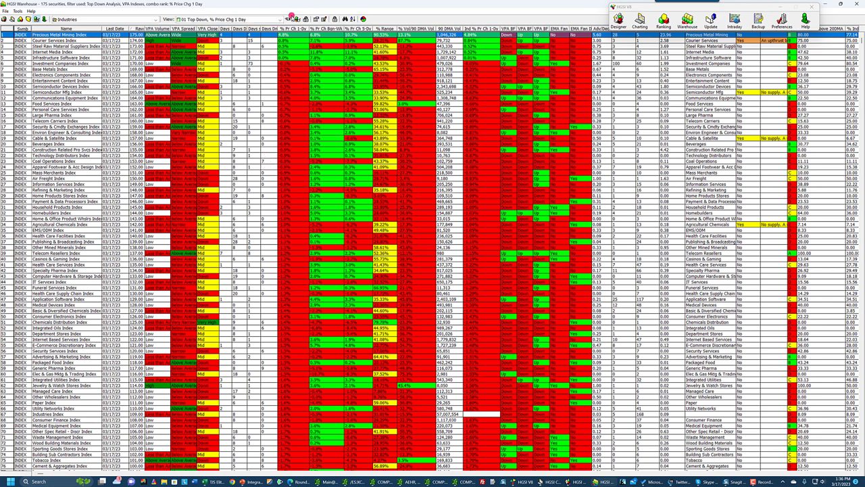
Compare the "04 HGSI Indexes Up Today" and "05 HGSI Indexes Down Today" views, finish on the Up view, and close Warehouse.
click(287, 18)
click(382, 146)
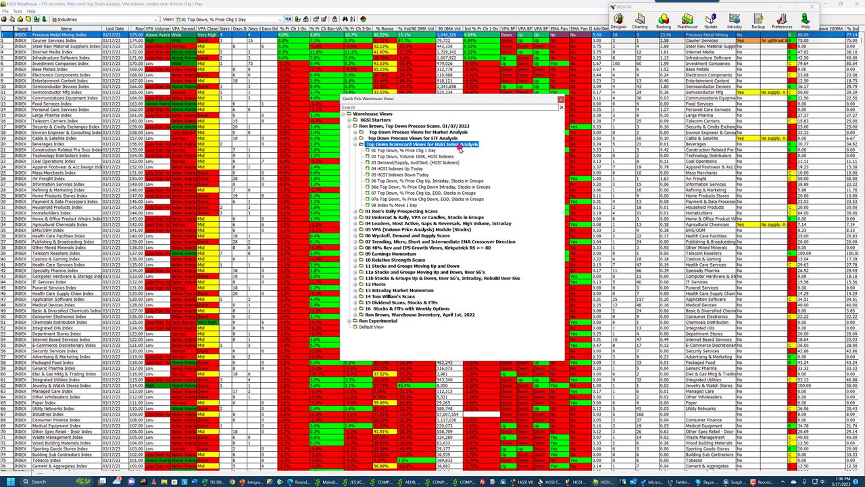
click(411, 169)
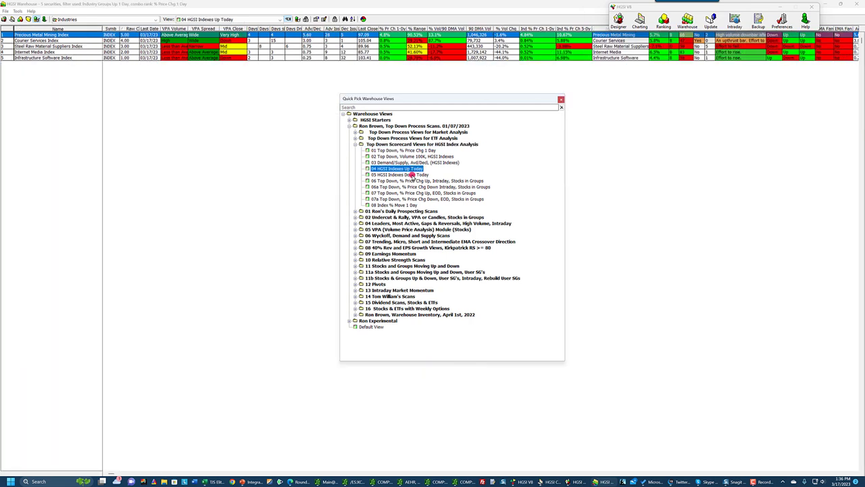
click(411, 174)
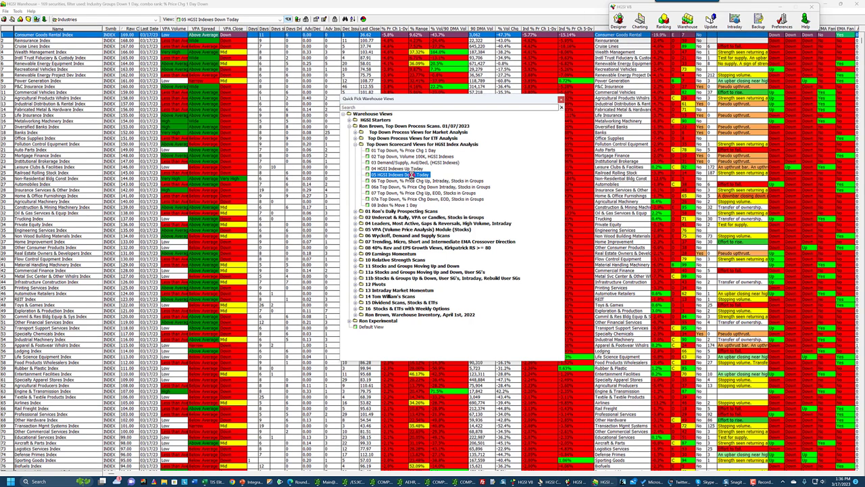
click(407, 169)
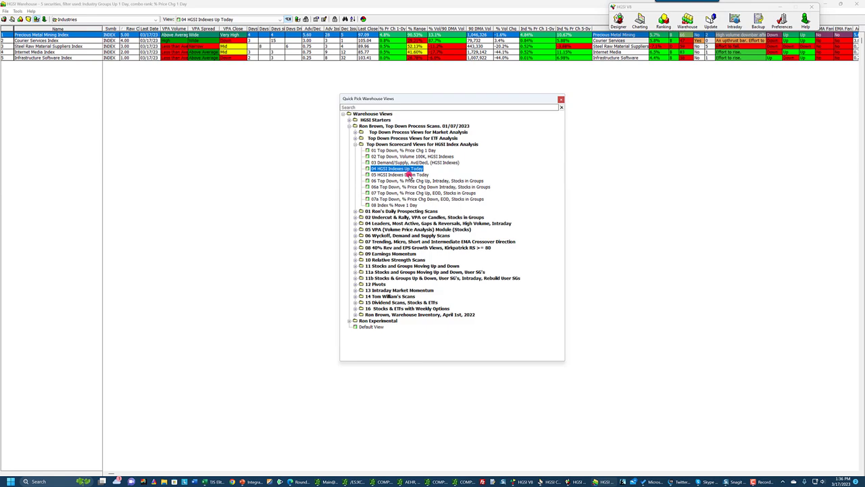
click(408, 174)
click(385, 168)
click(857, 4)
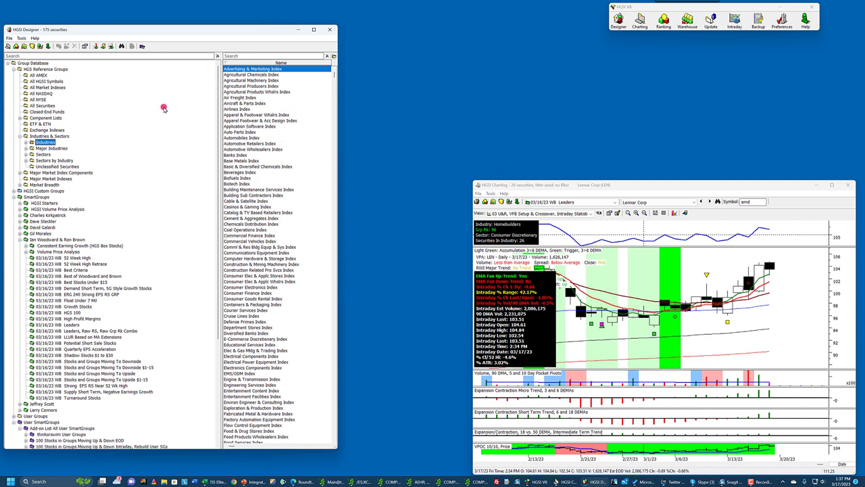
Reopen Warehouse, collapse the Top Down Scorecard views folder, and expand the "02 Undercut & Rally, VPA or Candles, Stocks in Groups" folder.
click(685, 13)
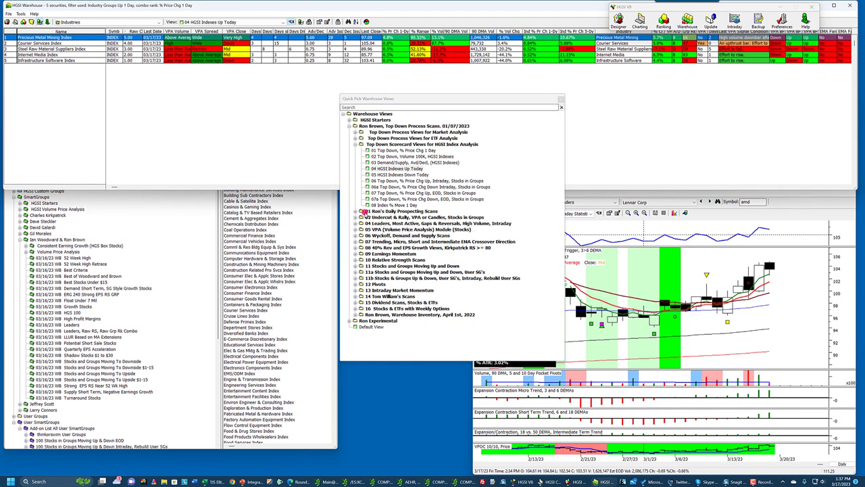
double_click(362, 145)
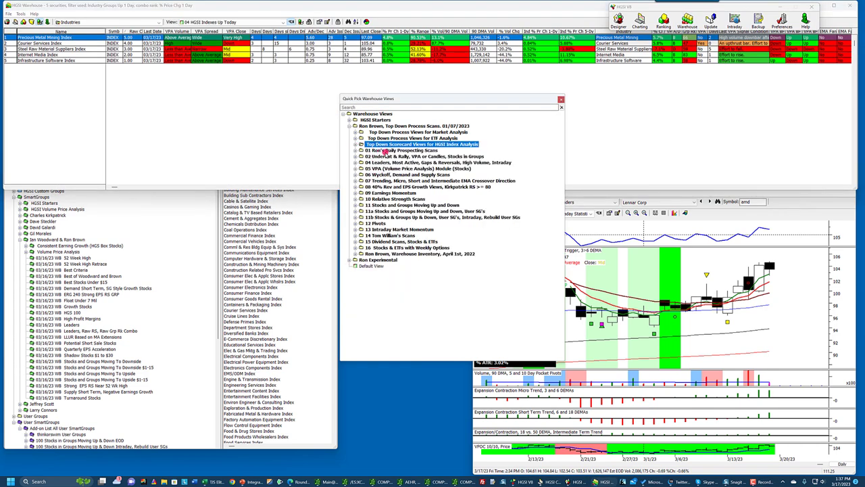
click(354, 156)
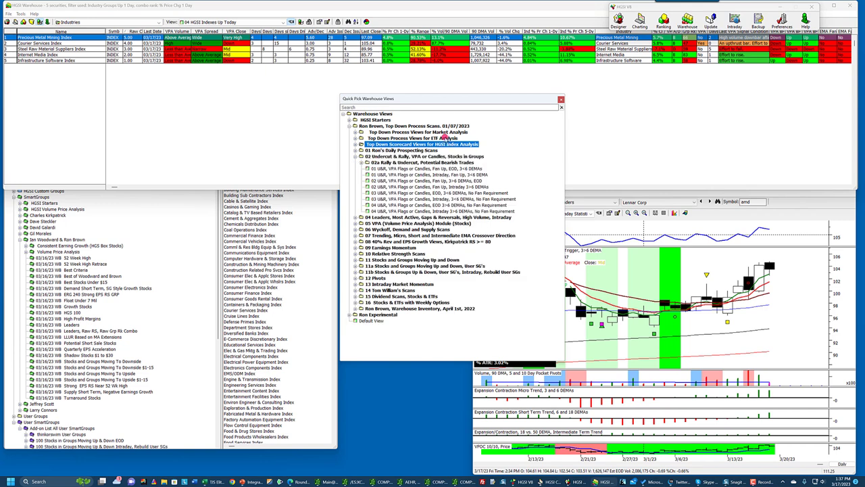
Move the Quick Pick Warehouse Views window just below the Warehouse table and make Warehouse the active window.
drag(447, 99, 430, 158)
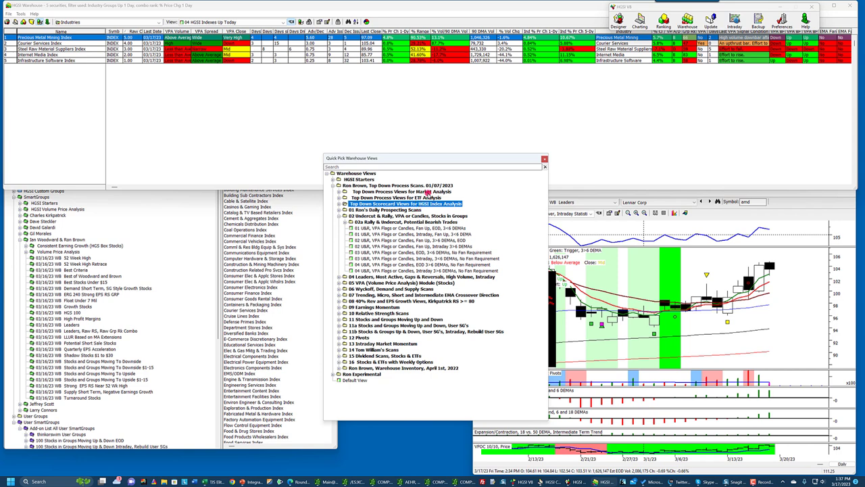
drag(431, 159, 426, 189)
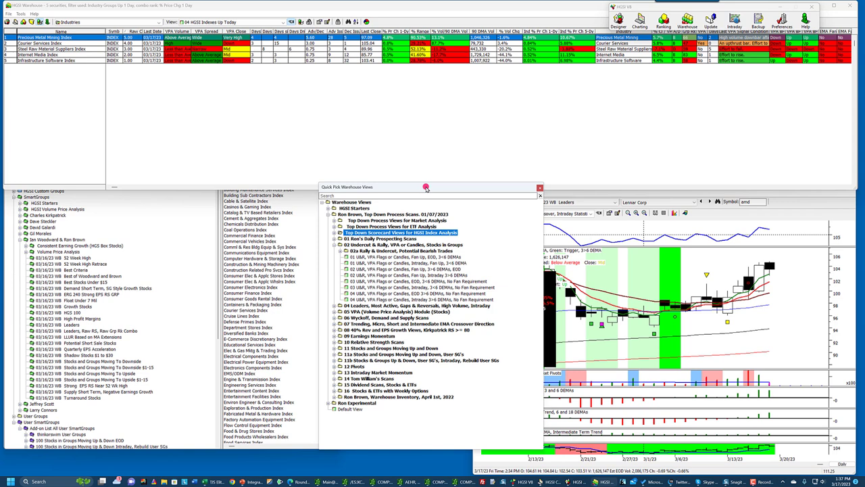
drag(426, 187, 426, 187)
click(466, 12)
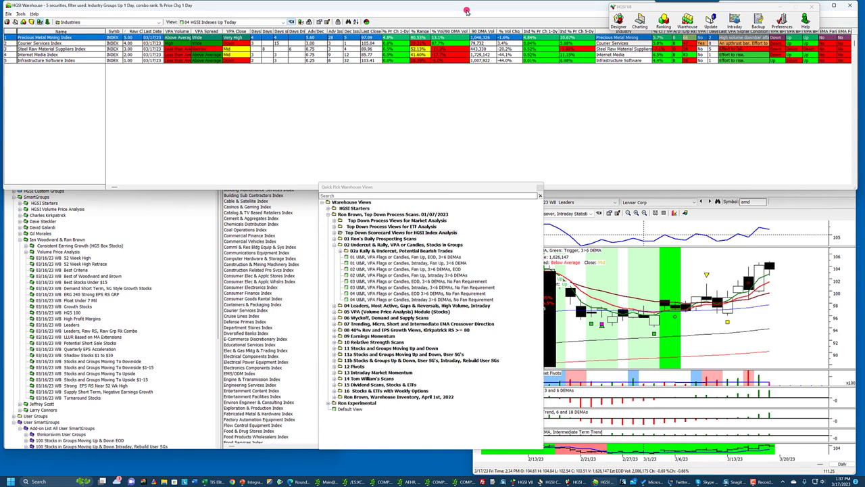
Clear the industries filter in Warehouse and switch the security group to All Securities.
key(ctrl+f)
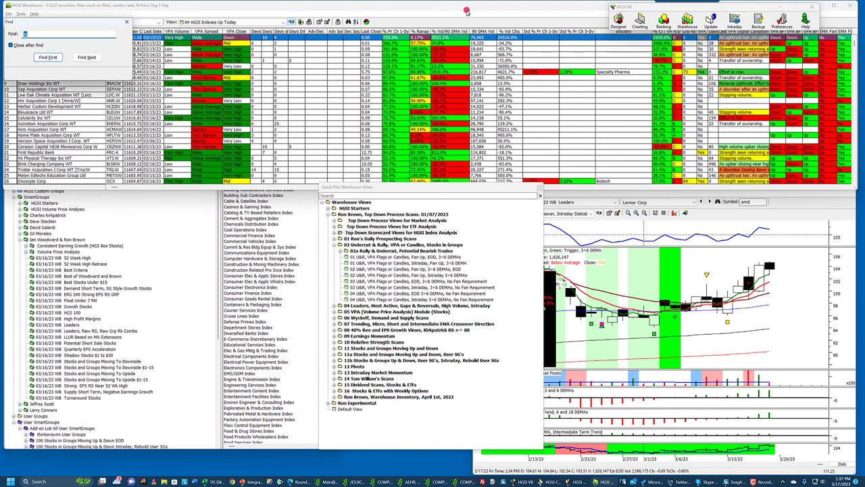
click(127, 22)
click(101, 23)
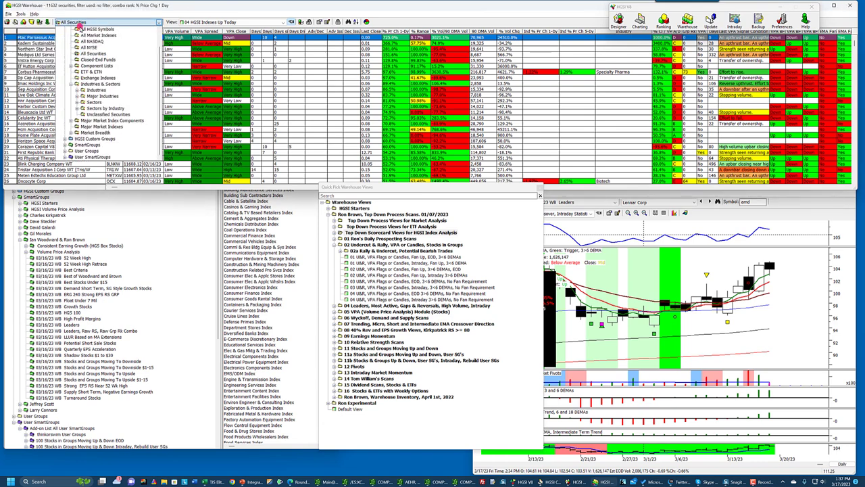
click(95, 49)
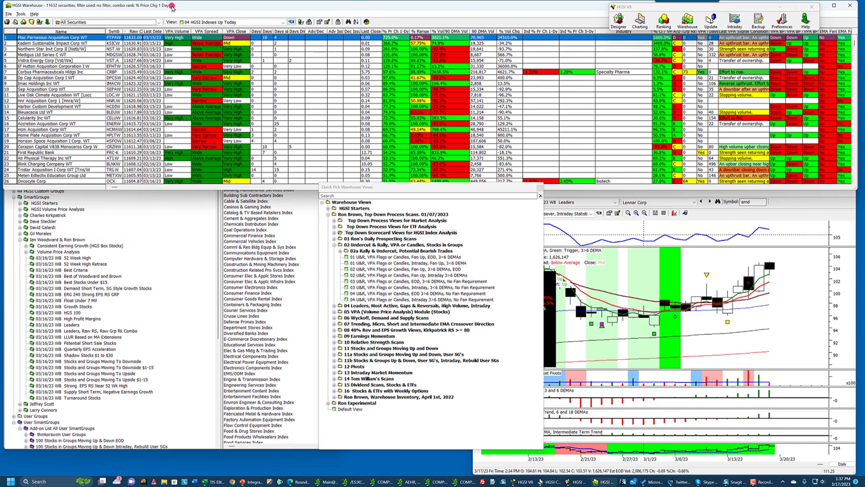
key(ctrl+f)
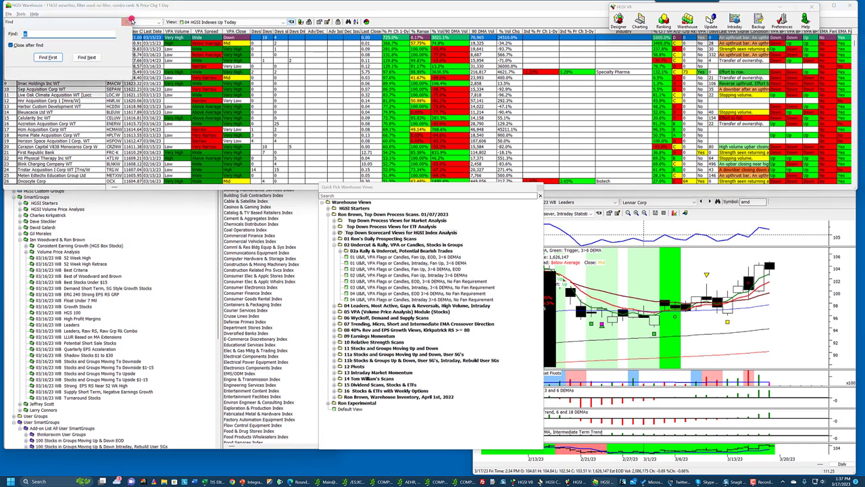
key(Escape)
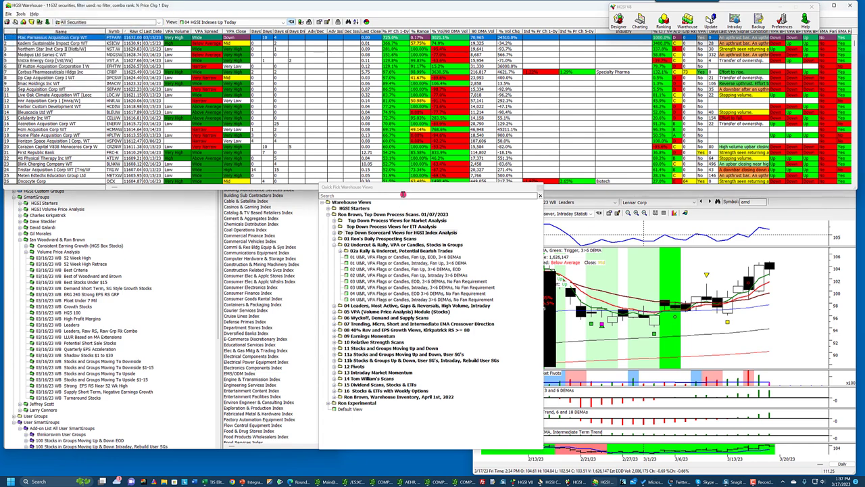
Apply the "01 U&R, VPA Flags or Candles, Fan Up, EOD, 3<6 DEMAs" Warehouse view and check the bearish "02a Rally & Undercut" subfolder.
drag(403, 191, 308, 83)
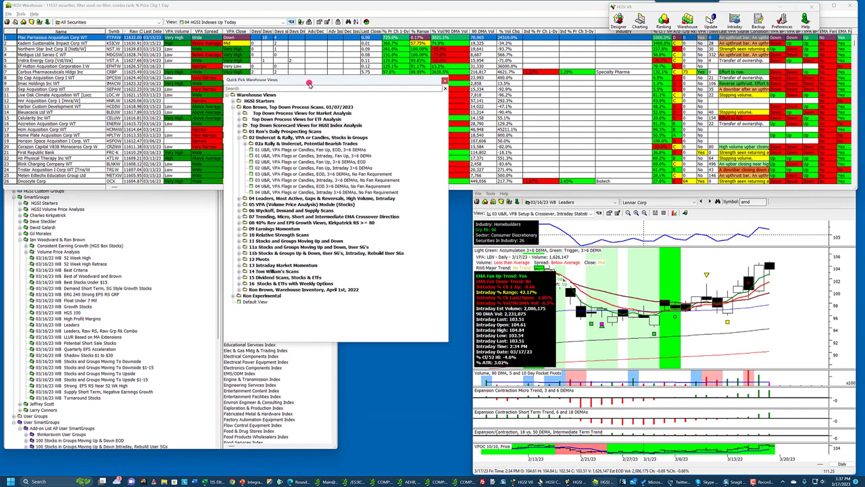
click(307, 150)
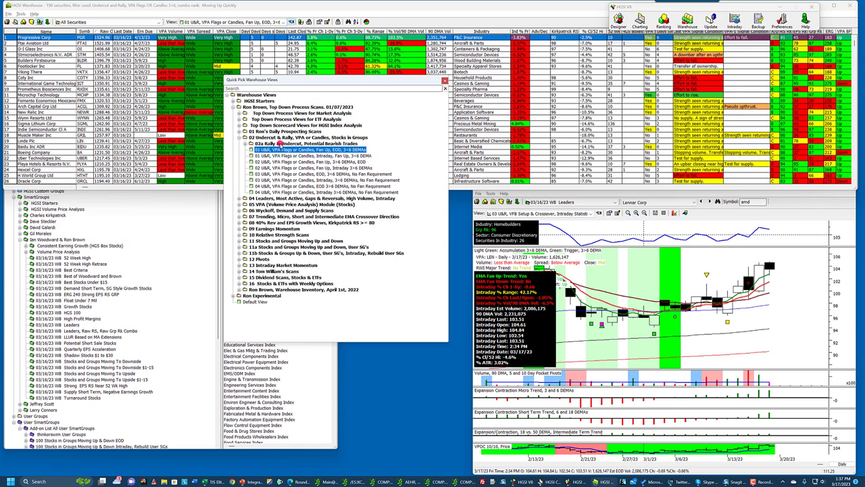
click(249, 144)
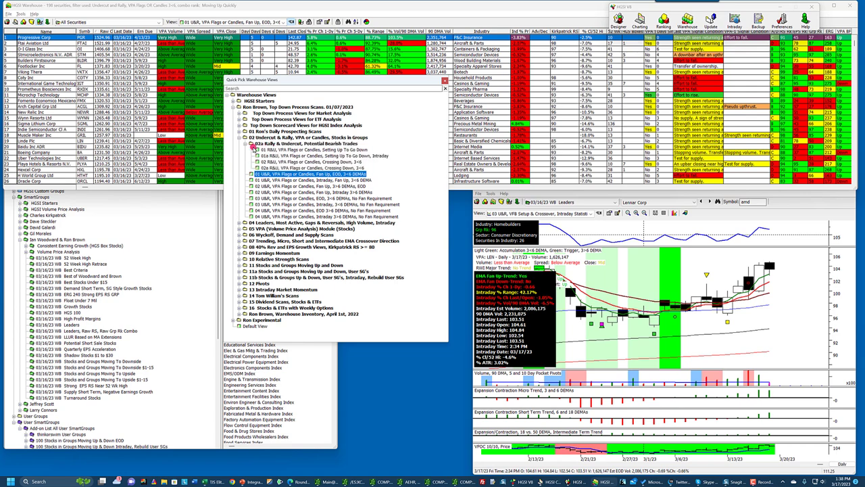
click(249, 144)
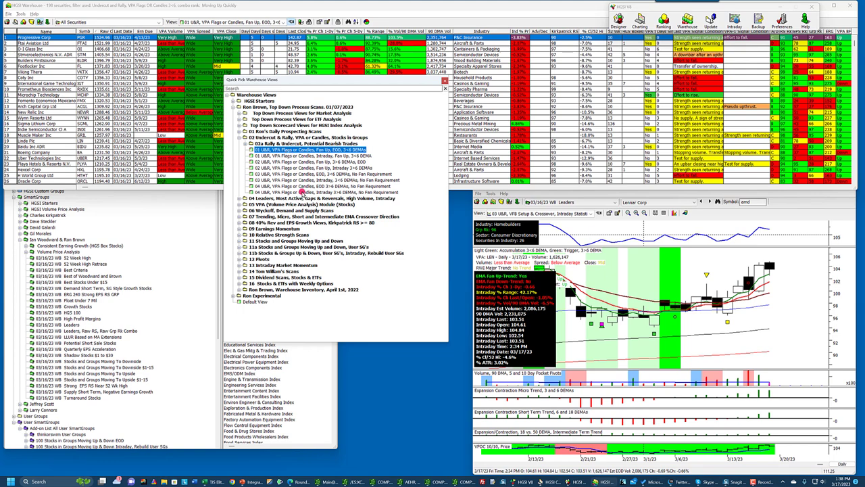
drag(329, 81, 304, 88)
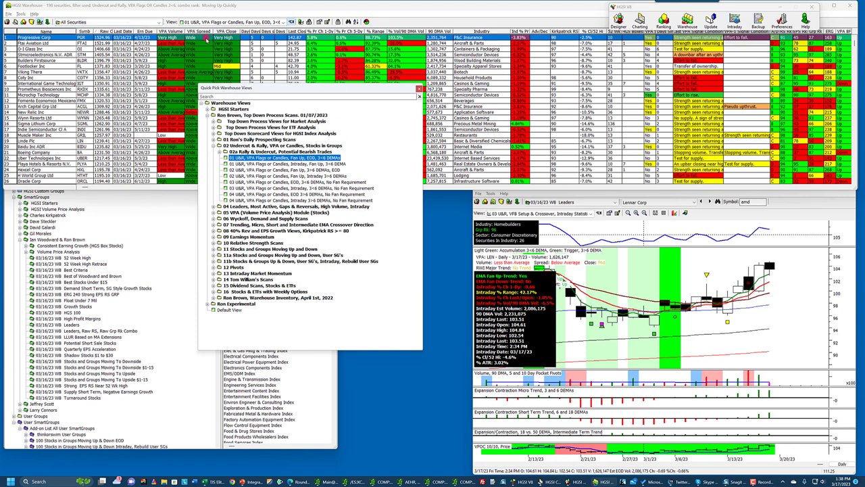
Open the "Undercut and Rally, VPA Flags OR Candles 3<6" filter, examine all its conditions with the field name column widened, and close it.
click(66, 22)
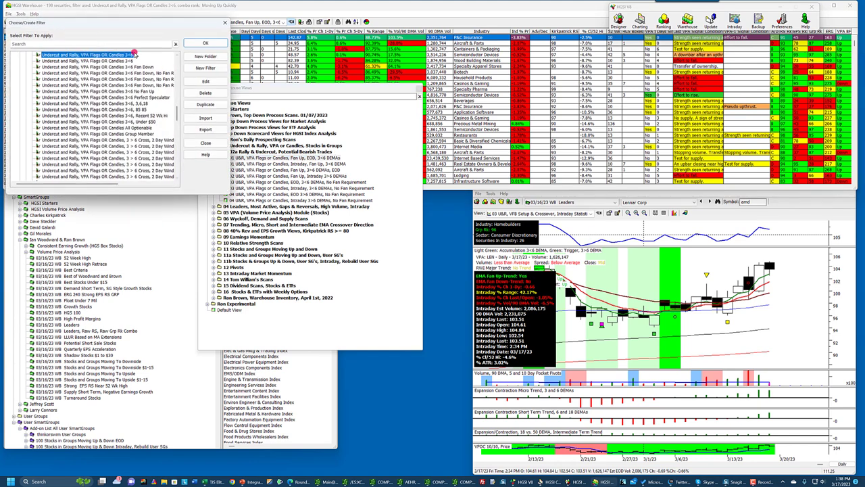
click(206, 81)
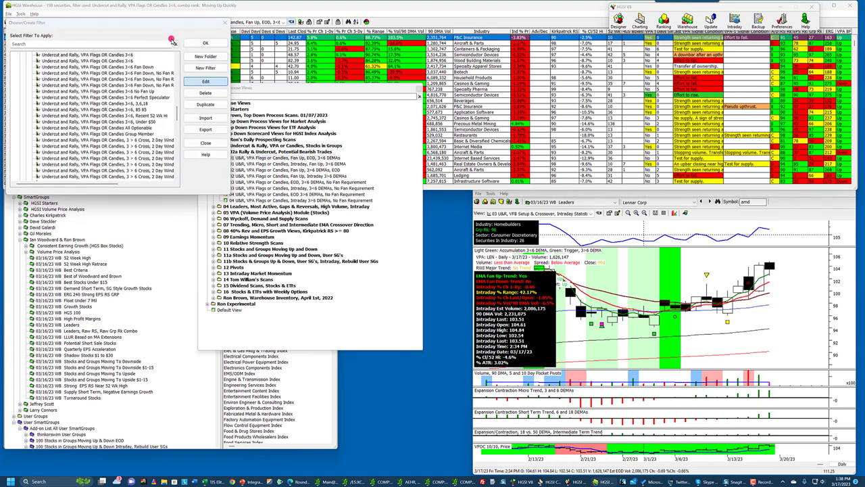
drag(427, 86, 391, 60)
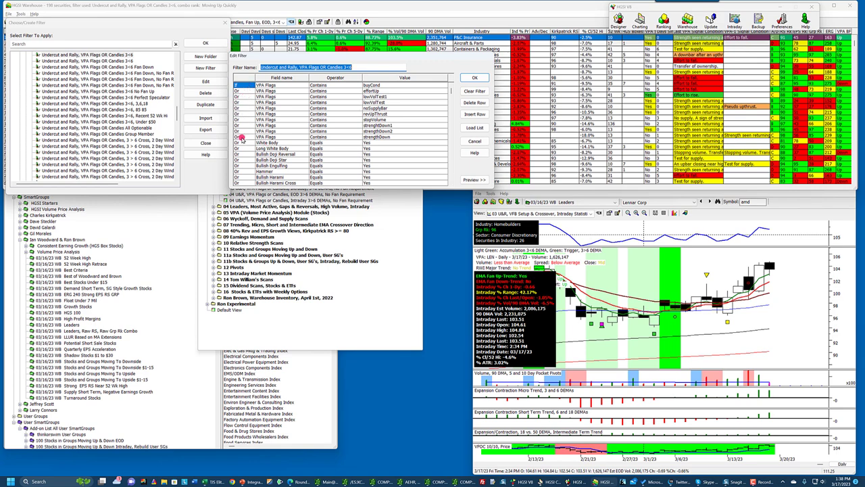
click(450, 183)
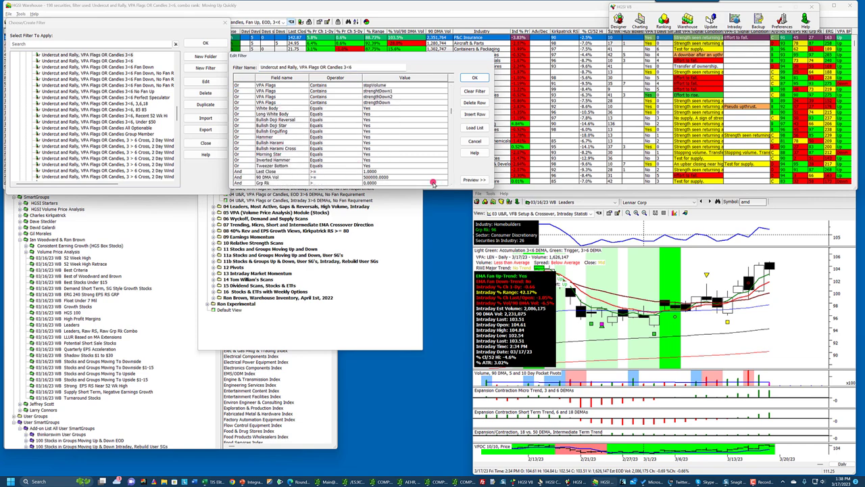
scroll(451, 182, down, 4)
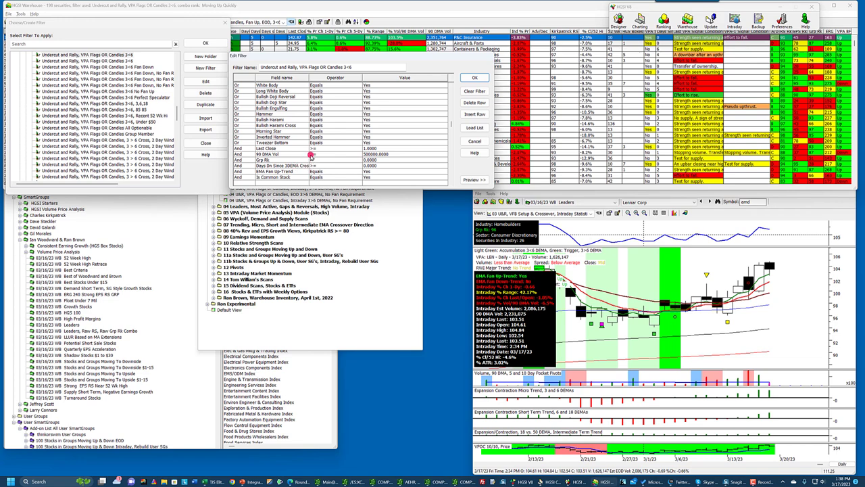
drag(309, 78, 334, 78)
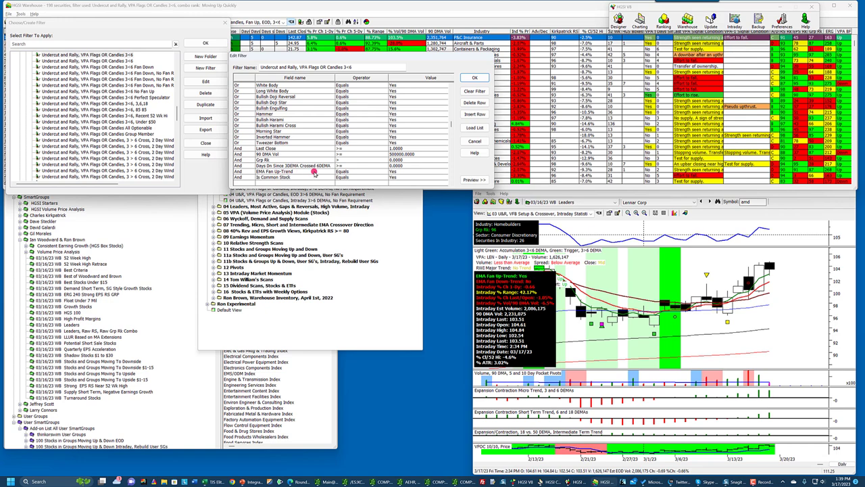
click(475, 78)
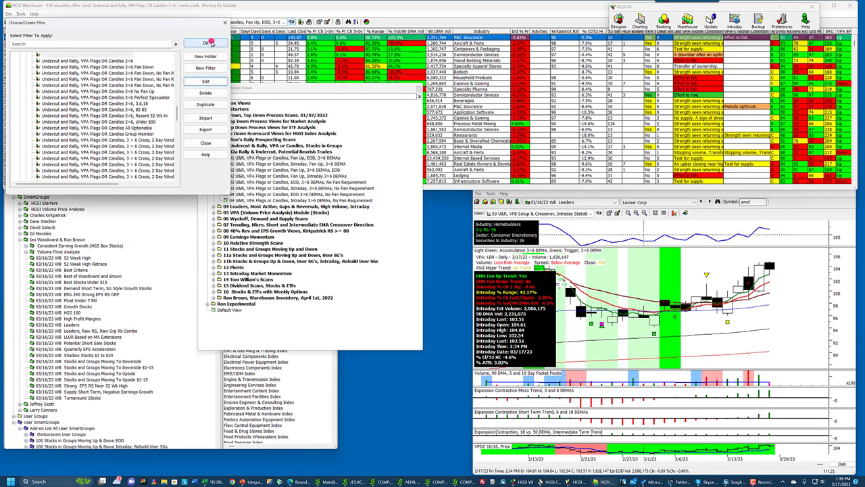
click(205, 43)
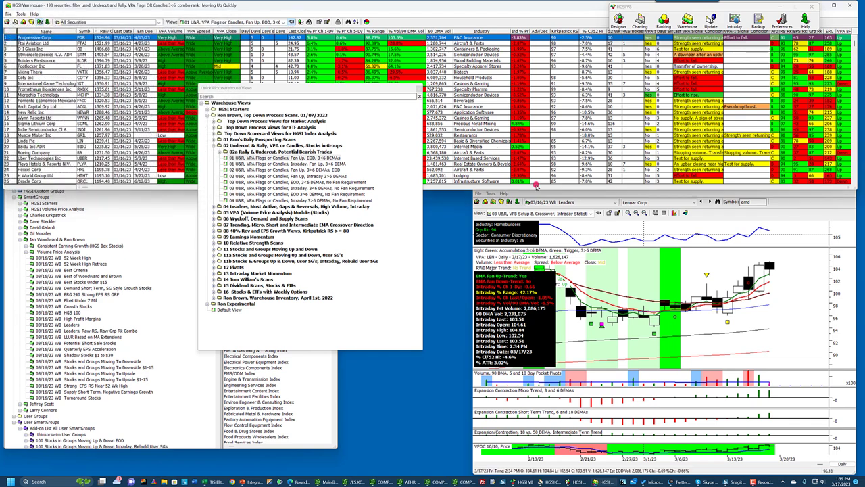
Open the Quick Pick Charting Views, collapse "01 Market Charts" and expand "05 U&R and Visual Filter Backtest Charts".
click(598, 213)
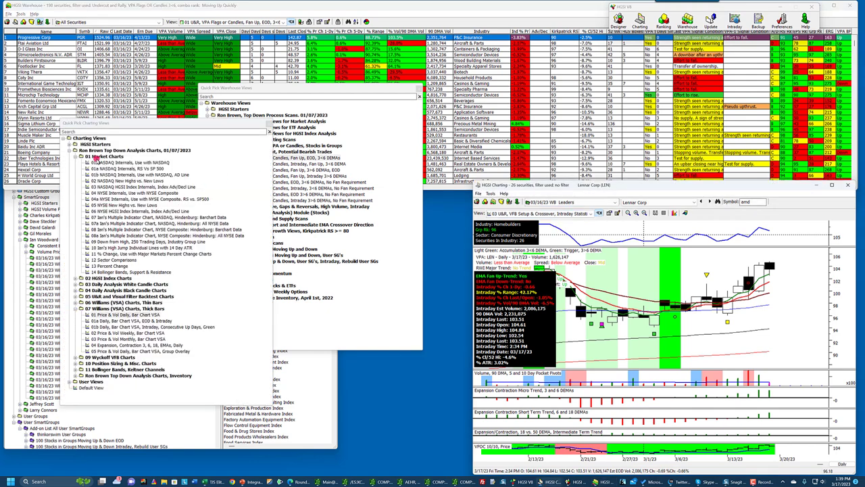
click(78, 157)
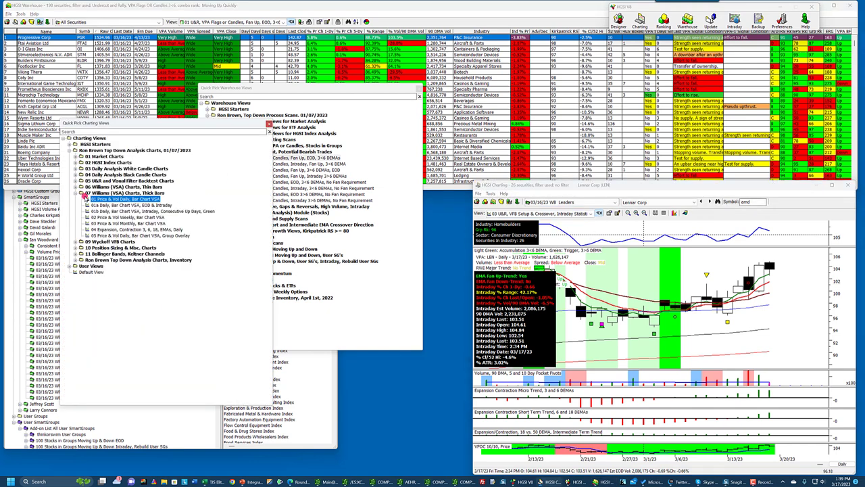
click(82, 194)
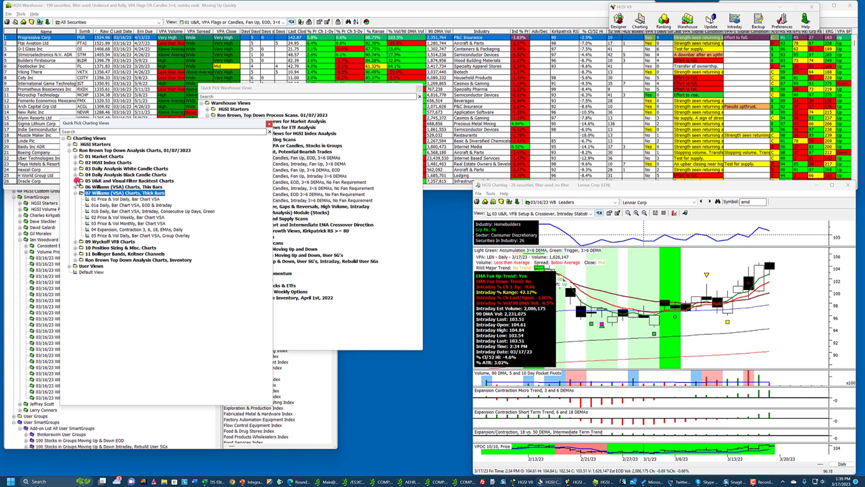
click(78, 181)
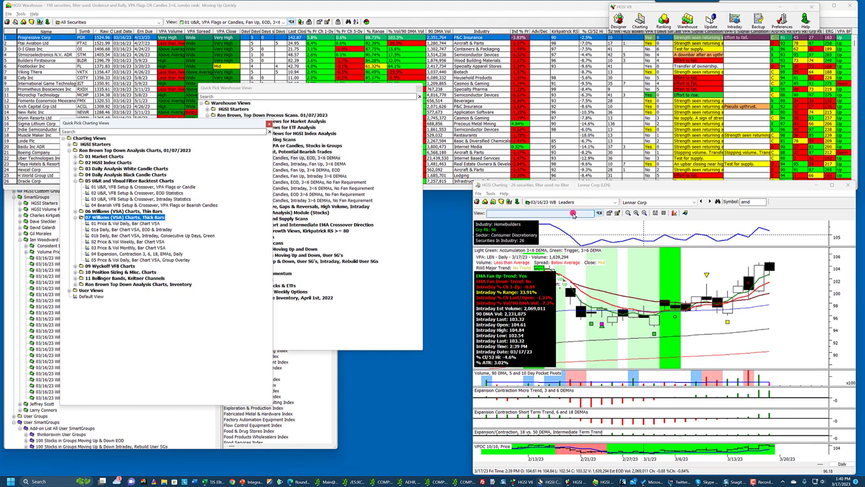
Maximize the Charting window and display the Lennar chart in the "01 U&R, VFB Setup & Crossover, VPA Flags or Candle" view.
click(833, 185)
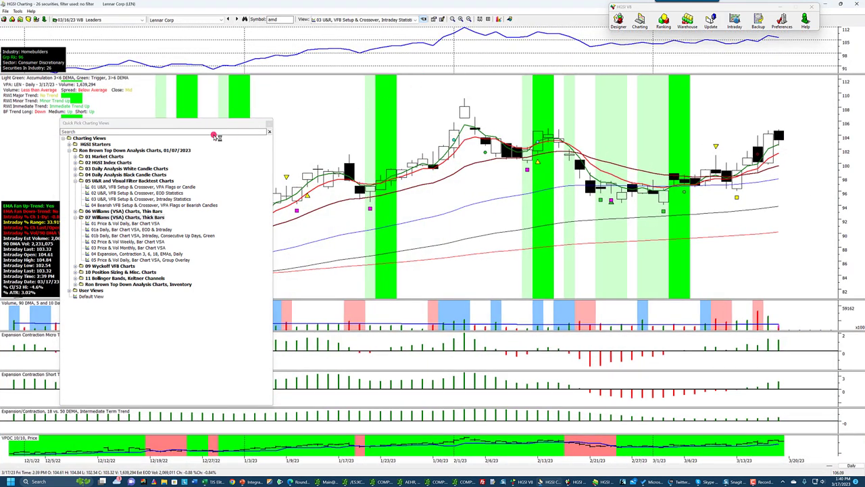
click(195, 127)
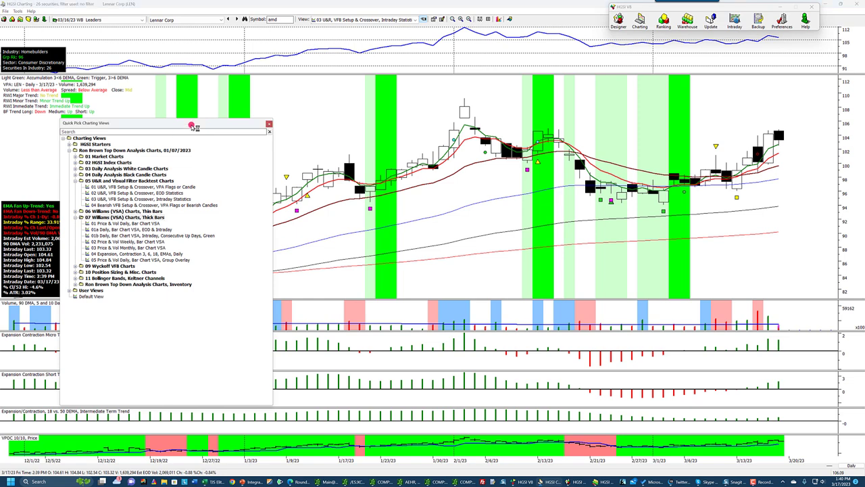
click(157, 187)
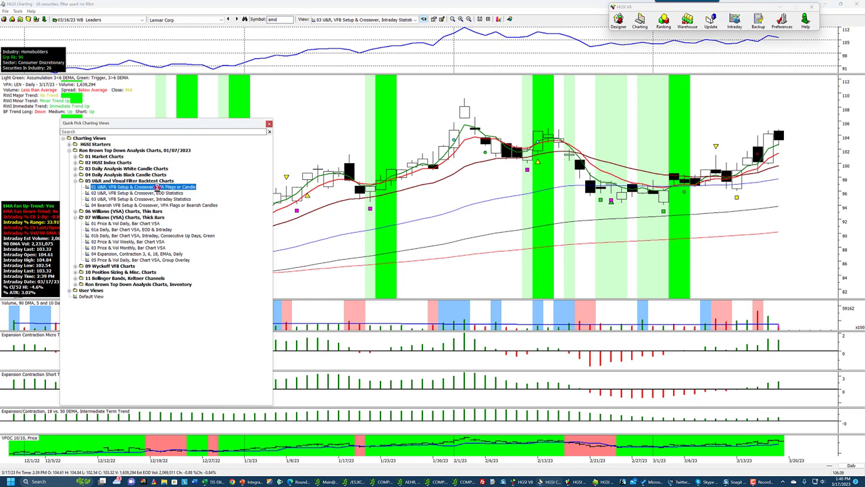
double_click(157, 187)
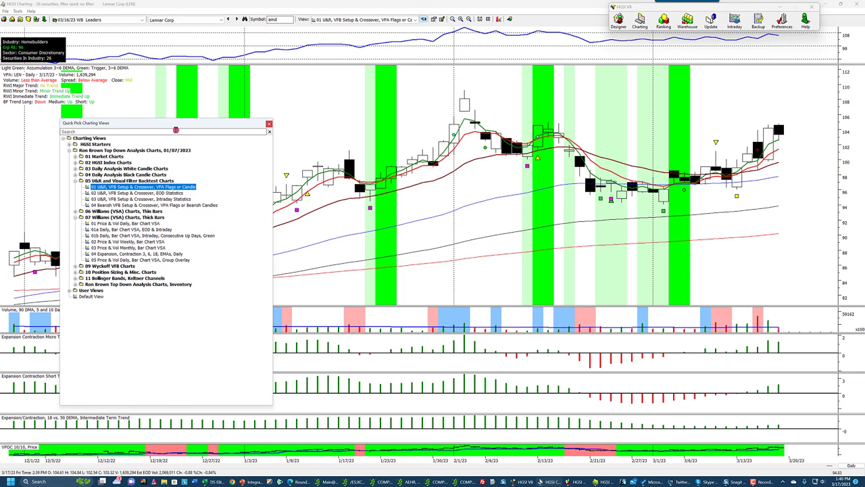
drag(182, 125, 284, 152)
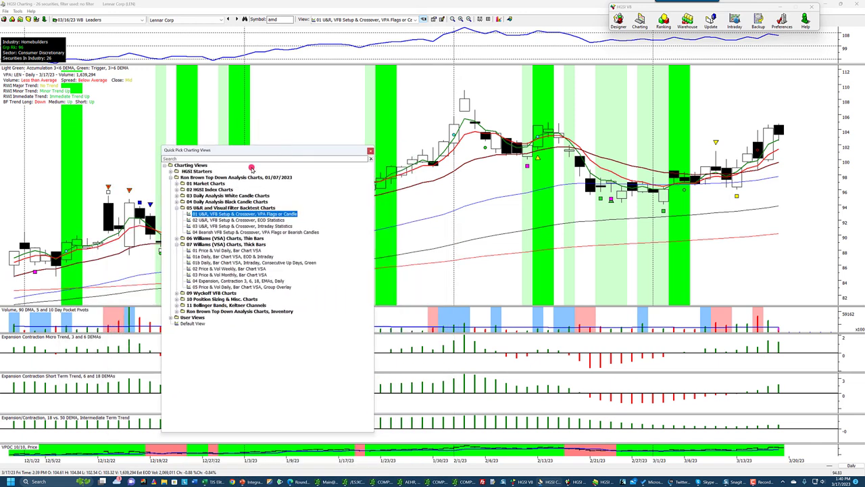
Compare the "02" EOD Statistics and "03" Intraday Statistics crossover views, finish on "03", and close the Quick Pick Charting Views window.
click(220, 222)
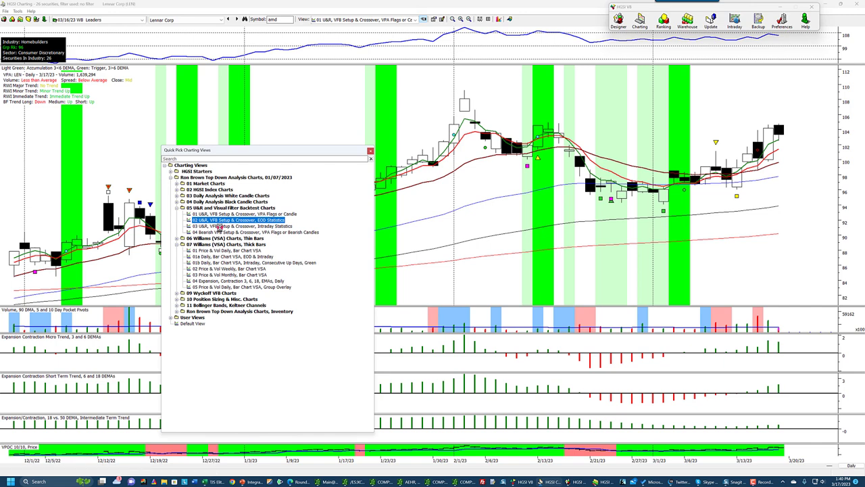
click(229, 226)
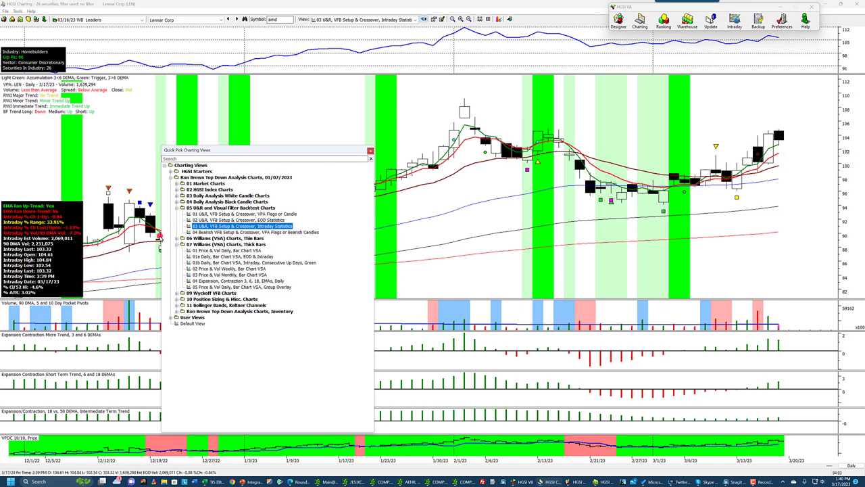
click(224, 220)
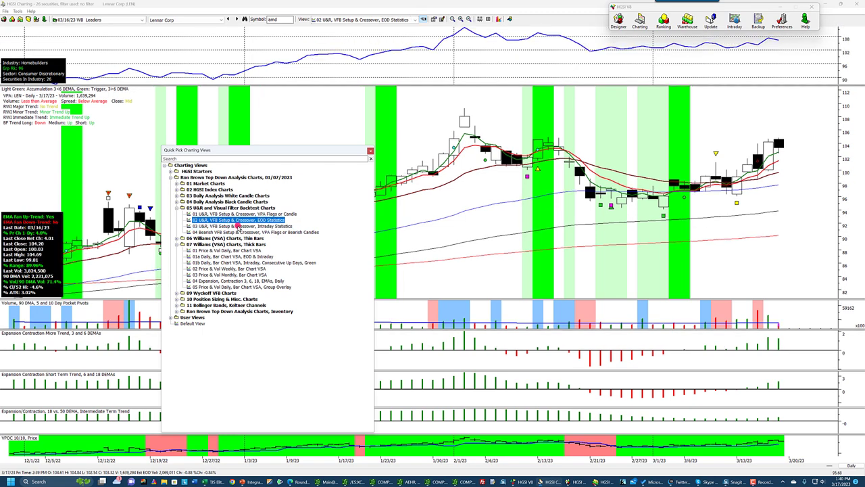
click(238, 226)
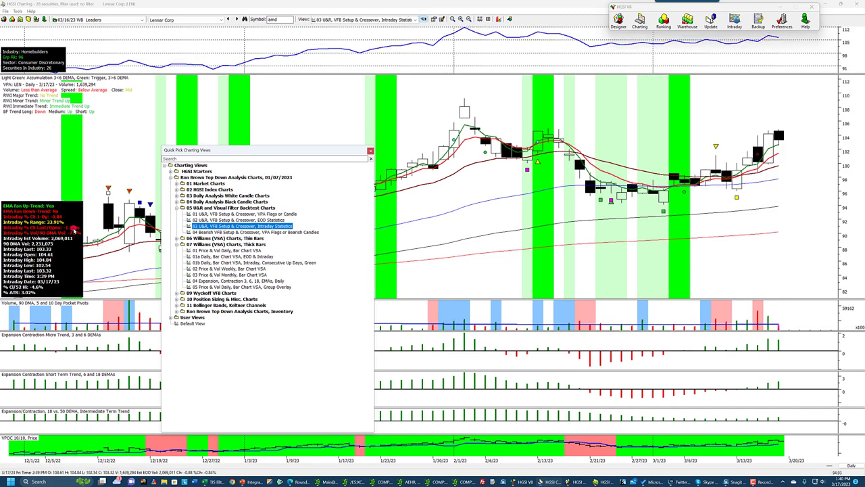
click(370, 151)
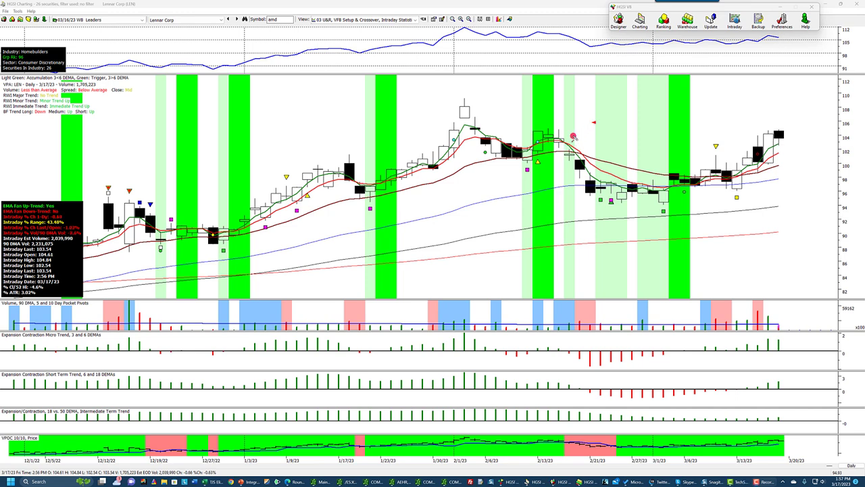
Annotate the Lennar chart with red arrows at the mid-February drop, mid-December volume, early-January crossover, micro-trend bars, and rising line in the uppermost pane.
drag(593, 123, 570, 141)
drag(125, 324, 106, 334)
drag(249, 209, 235, 227)
drag(235, 337, 235, 349)
drag(265, 65, 324, 53)
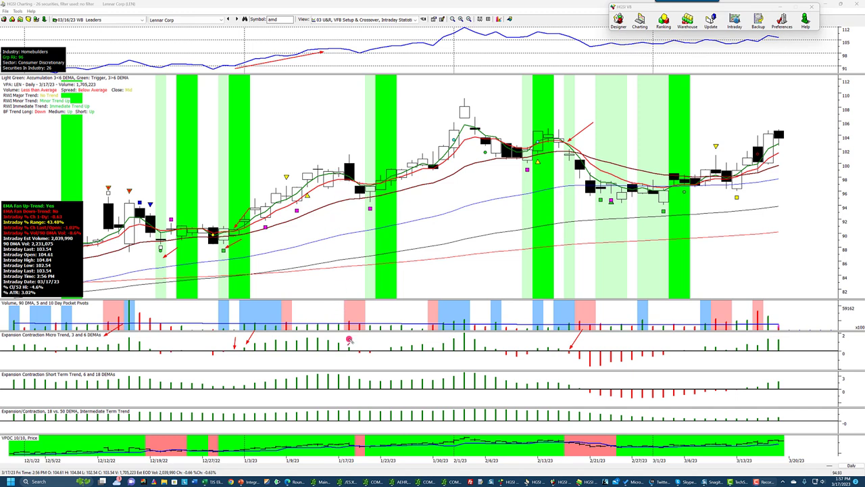
Mark the mid-January pullback candles, January flags and micro-trend bars with red arrows, plus a vertical arrow from the magenta flag to the intermediate-term trend pane.
drag(322, 336, 349, 347)
drag(367, 143, 354, 163)
drag(370, 162, 359, 178)
drag(368, 318, 359, 347)
drag(353, 223, 367, 204)
mouse_move(264, 251)
mouse_down()
mouse_move(266, 230)
mouse_move(300, 213)
mouse_up()
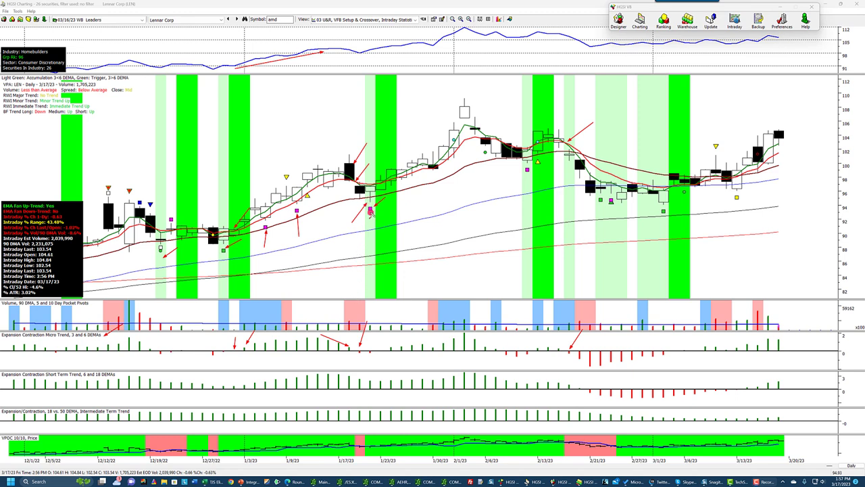
drag(370, 215, 370, 408)
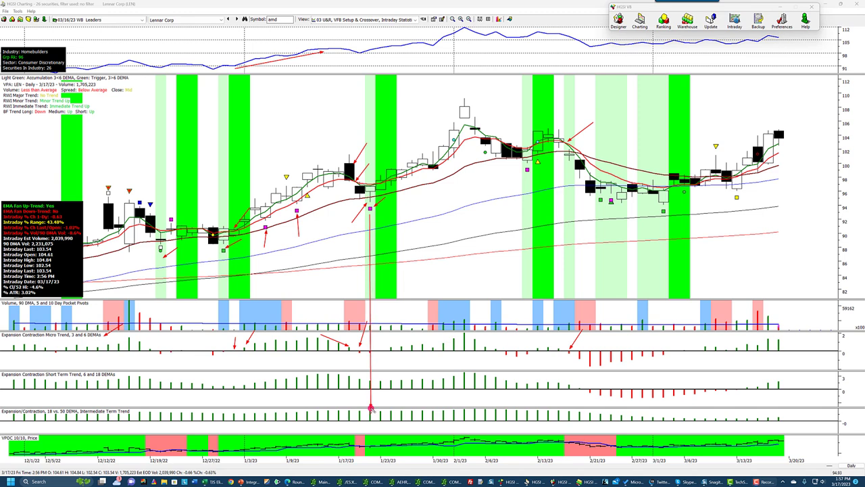
Link the January magenta flags to the volume pane with red arrows, and mark the early-February peak candle and its volume.
drag(370, 409, 371, 323)
drag(298, 215, 295, 321)
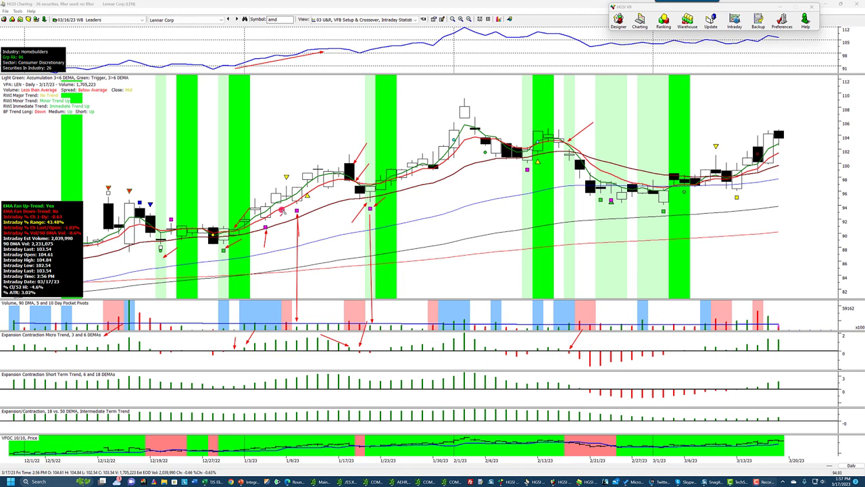
drag(266, 232, 265, 318)
drag(476, 88, 457, 123)
drag(465, 120, 465, 314)
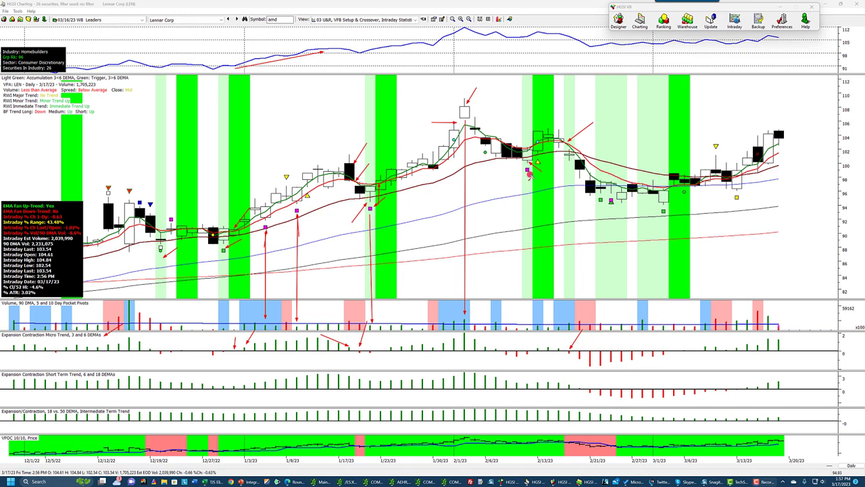
Point red arrows at the mid-February flags, the falling line in the uppermost pane, and the three late-February flags.
drag(527, 188, 538, 163)
drag(540, 35, 586, 50)
click(592, 226)
mouse_move(592, 225)
mouse_down()
mouse_move(620, 214)
mouse_move(609, 210)
mouse_move(612, 202)
mouse_up()
click(602, 223)
drag(617, 224, 621, 202)
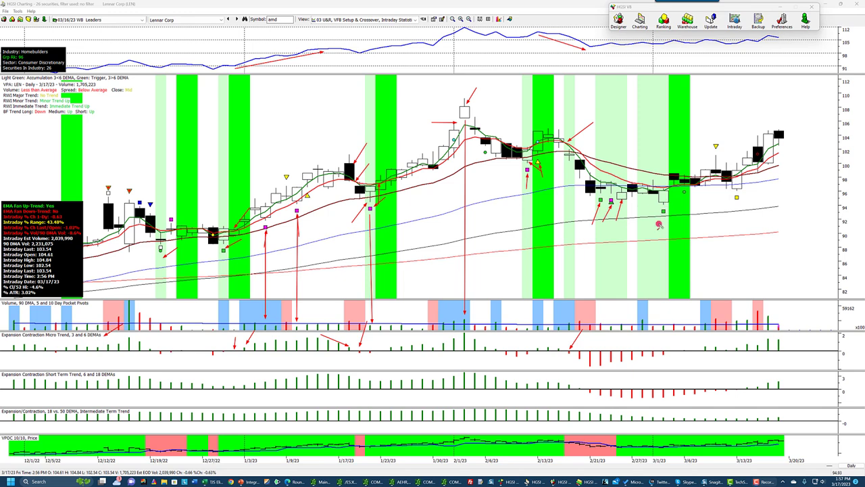
Point red arrows at the early-March green flag, the mid-March yellow flag, and the red stretch in the VPOC pane.
drag(663, 230, 647, 215)
drag(761, 185, 738, 197)
drag(653, 408, 622, 437)
drag(617, 415, 596, 438)
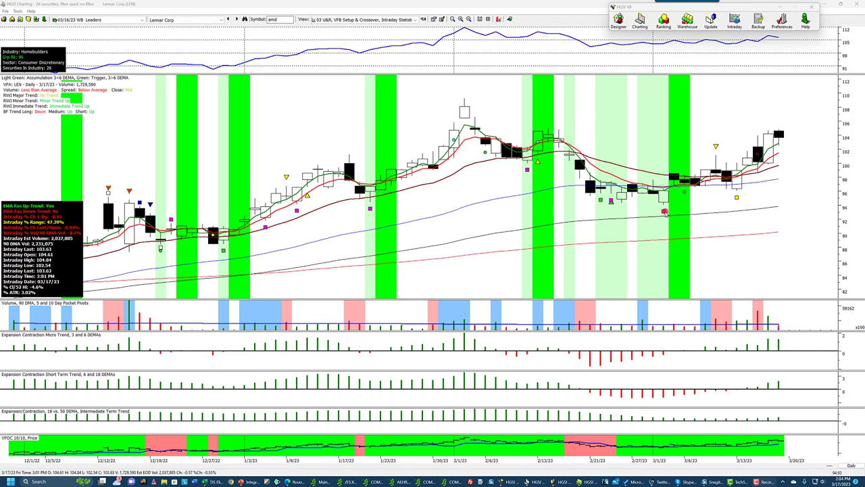
Read the volume price analysis commentary for the flagged 3/2/23 and 3/13/23 candles.
click(664, 212)
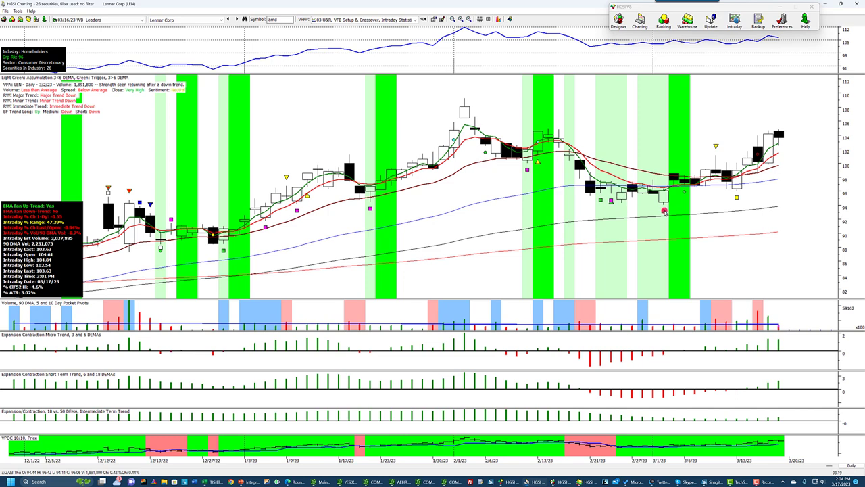
click(737, 199)
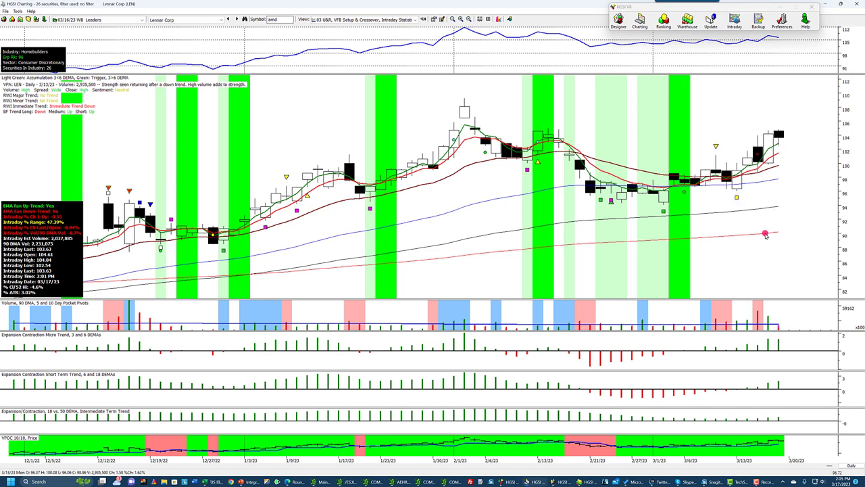
Point red arrows at the latest ends of the four longer moving averages on the Lennar chart, and clear the annotations.
drag(803, 203, 780, 230)
drag(801, 188, 780, 204)
drag(795, 170, 779, 180)
mouse_move(800, 152)
mouse_down()
mouse_move(785, 162)
mouse_move(777, 150)
mouse_move(781, 164)
mouse_up()
key(e)
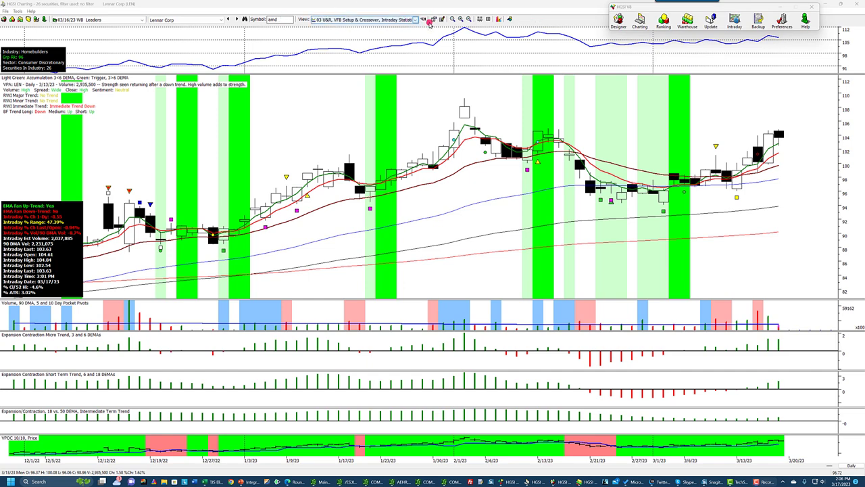
Zoom the Lennar chart out to show history back to late August 2022, and select the 3/17/23 candle.
click(469, 18)
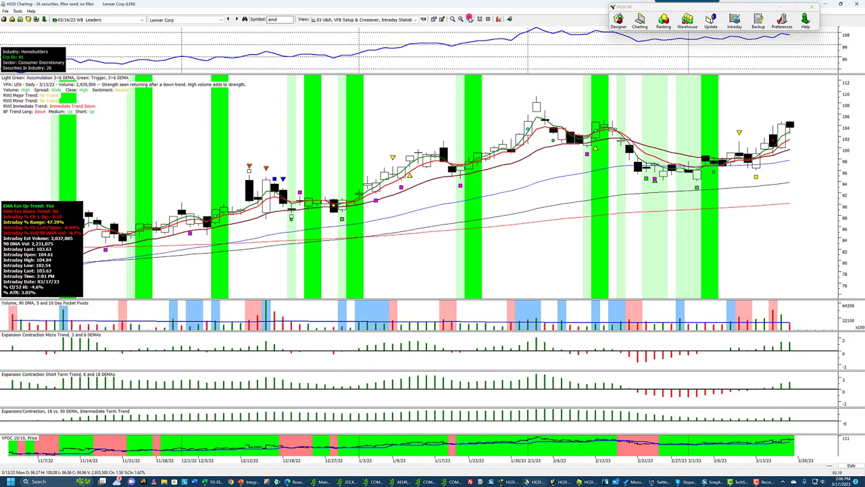
click(469, 18)
click(469, 18)
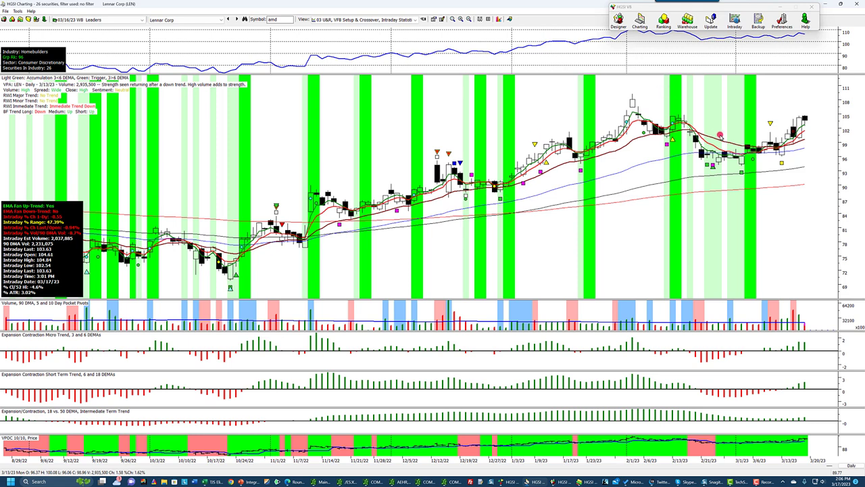
click(805, 119)
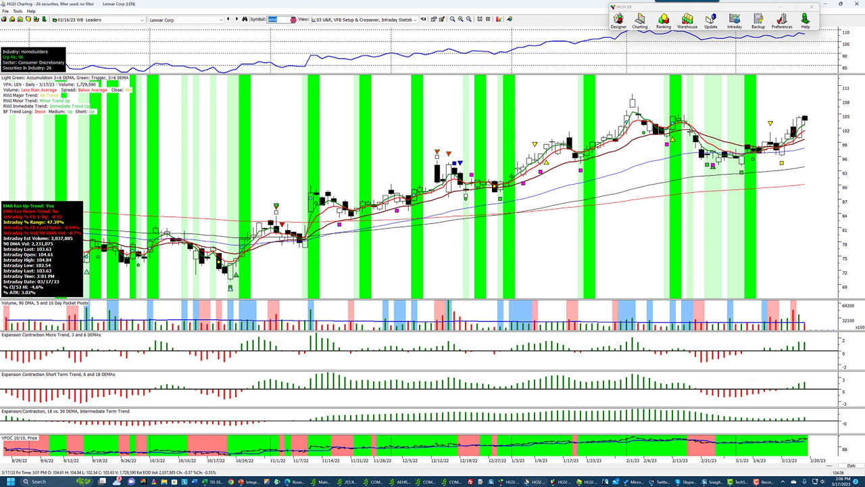
Chart the symbol nvda and read the volume price analysis comments on the flagged candles from 2/27/23 to mid-March.
text(nvda)
key(Return)
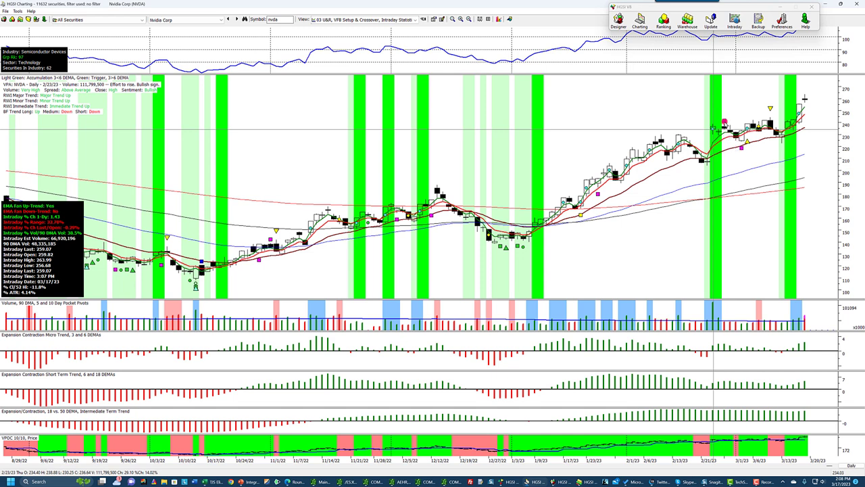
click(724, 120)
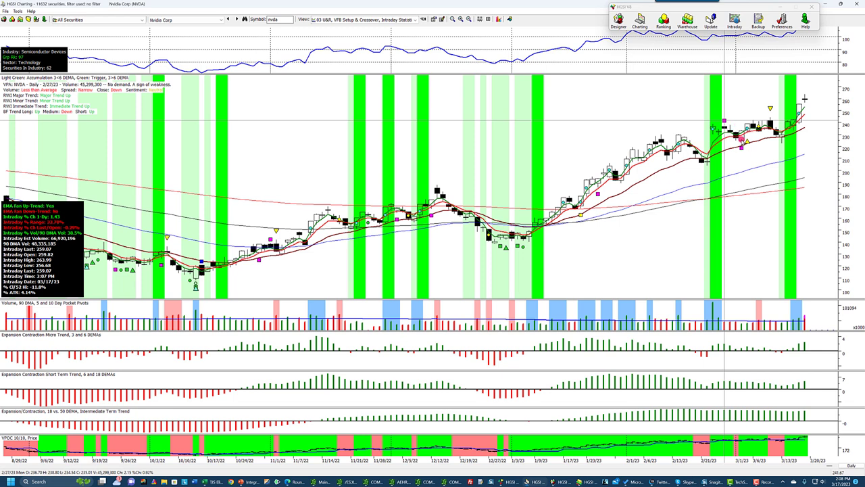
click(741, 147)
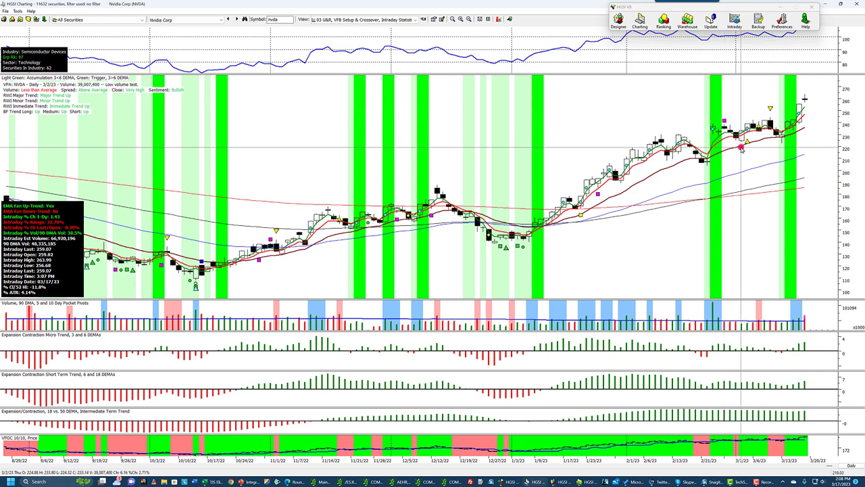
click(747, 140)
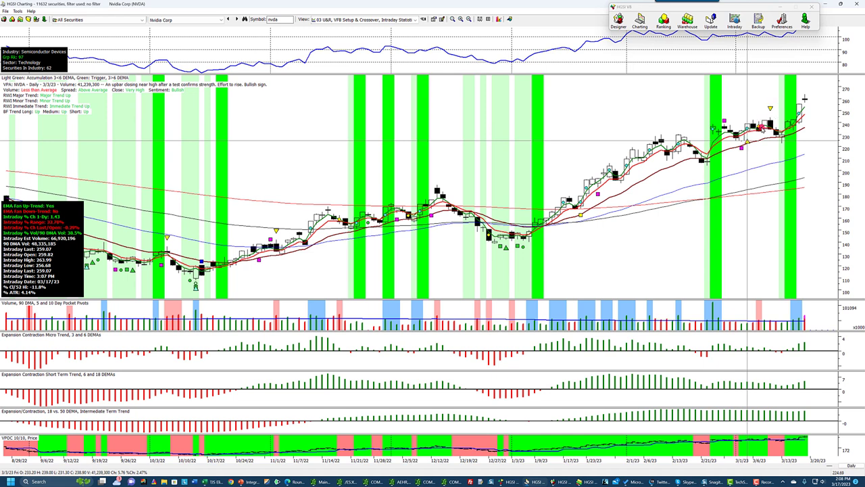
click(770, 109)
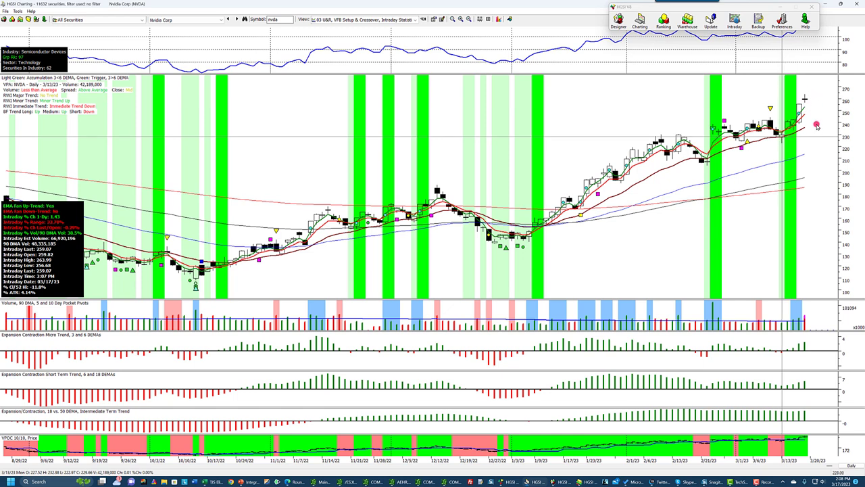
Draw red arrows along the uppermost pane's rises from late October and early January and its flat stretch, plus October's price rise.
click(518, 68)
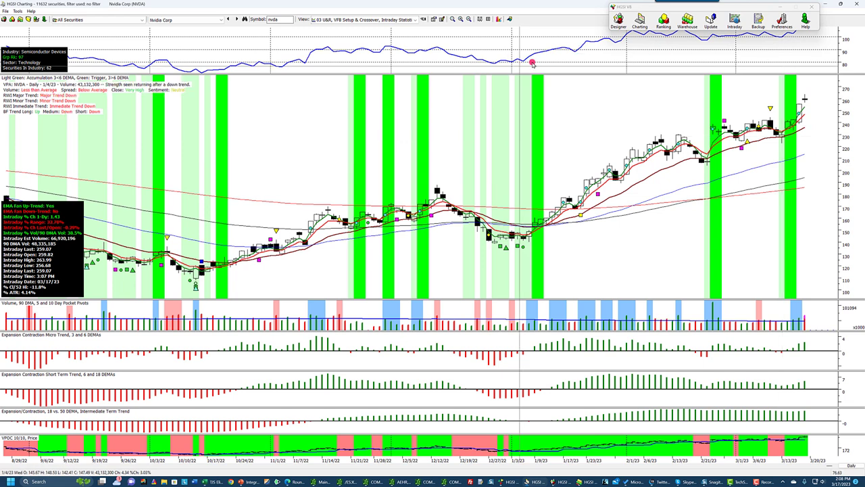
drag(521, 62, 636, 38)
drag(770, 39, 802, 41)
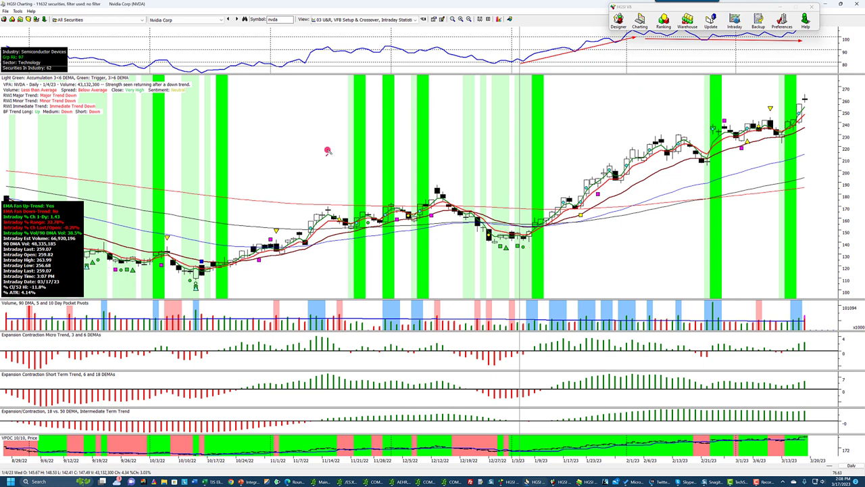
click(219, 274)
drag(335, 234, 375, 223)
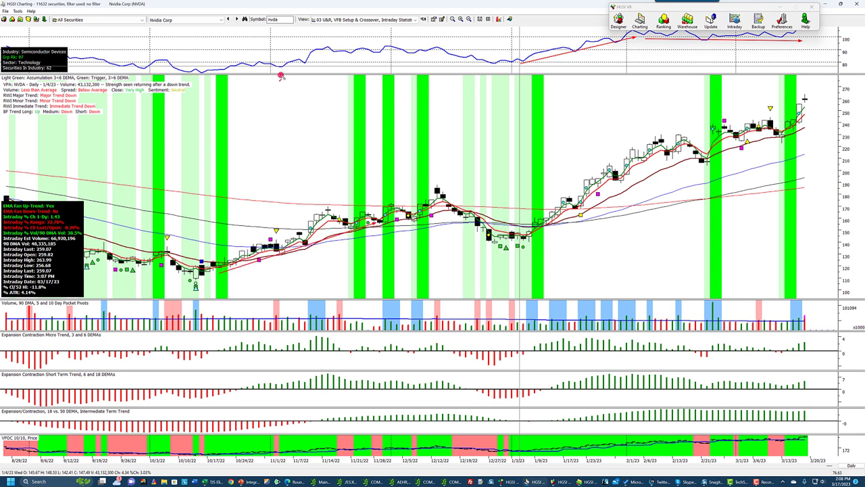
drag(209, 71, 385, 47)
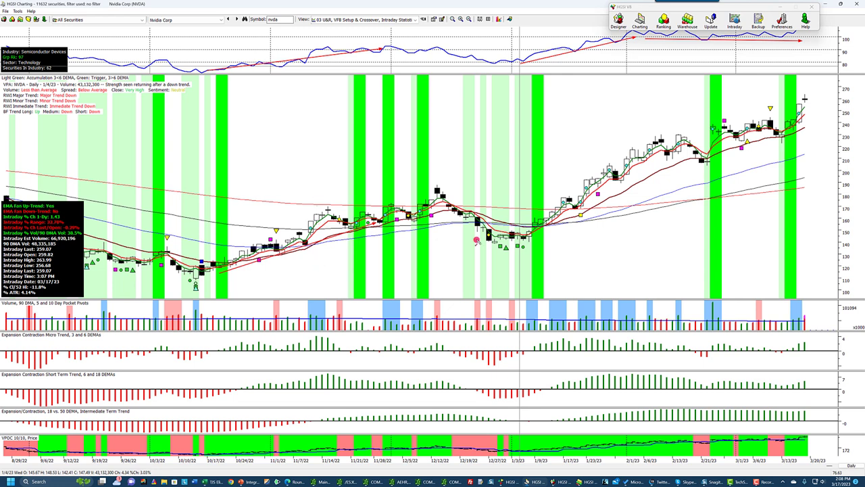
Point red arrows at the blue pocket pivot bands in the volume pane from early January to mid-March, and clear the annotations.
mouse_move(553, 282)
mouse_down()
mouse_move(539, 301)
mouse_move(563, 304)
mouse_up()
drag(616, 259, 587, 296)
drag(644, 279, 607, 301)
mouse_move(660, 273)
mouse_down()
mouse_move(624, 298)
mouse_move(672, 280)
mouse_move(650, 300)
mouse_up()
drag(696, 275, 676, 298)
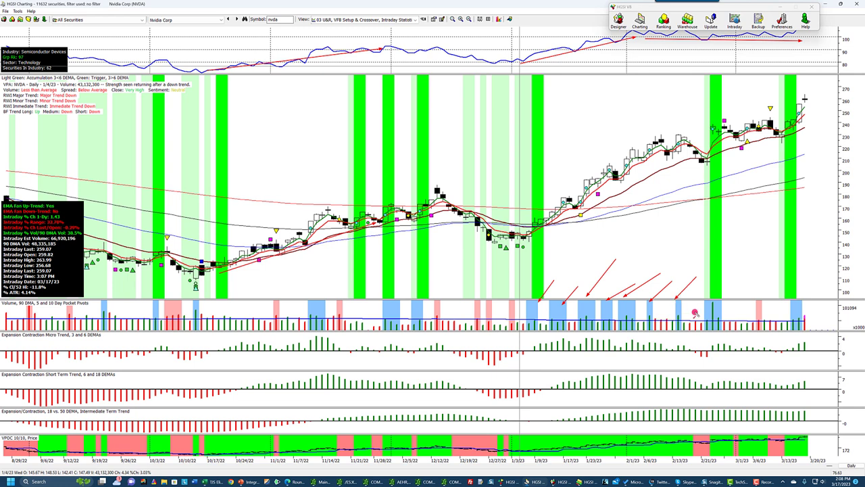
drag(740, 260, 708, 292)
drag(809, 277, 799, 298)
key(e)
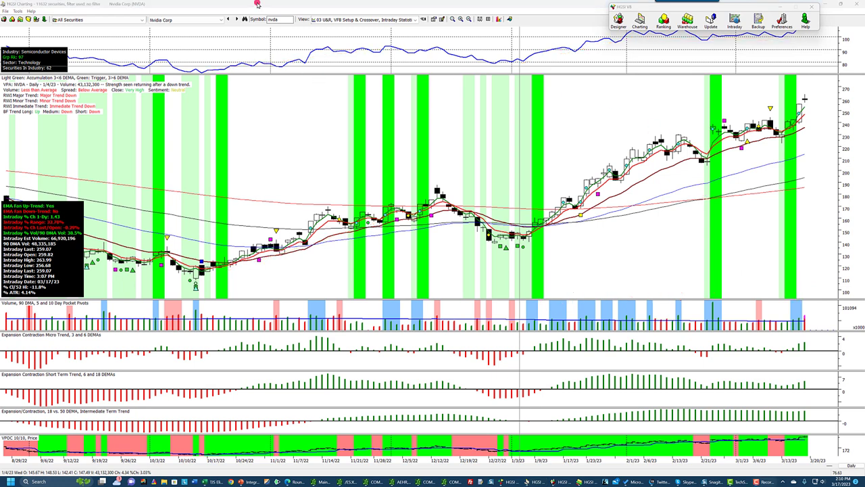
Chart the symbol msft and mark the January setup flags and the uppermost pane's rise from early January with red arrows.
click(284, 18)
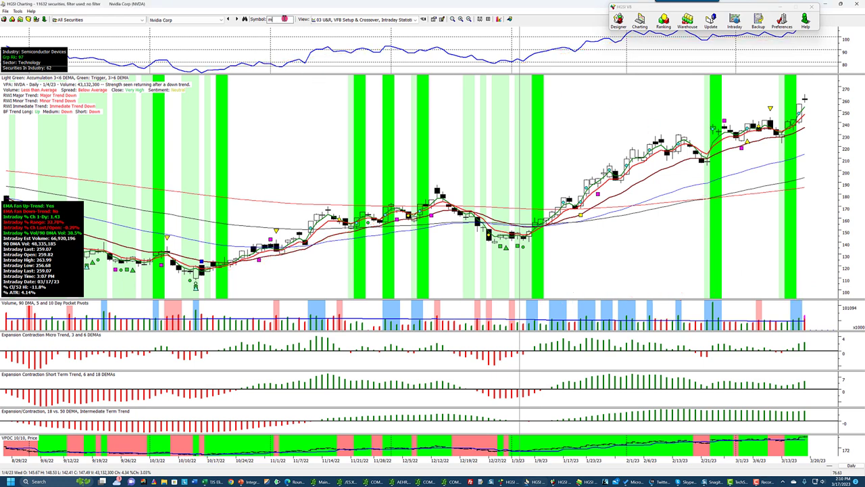
key(Return)
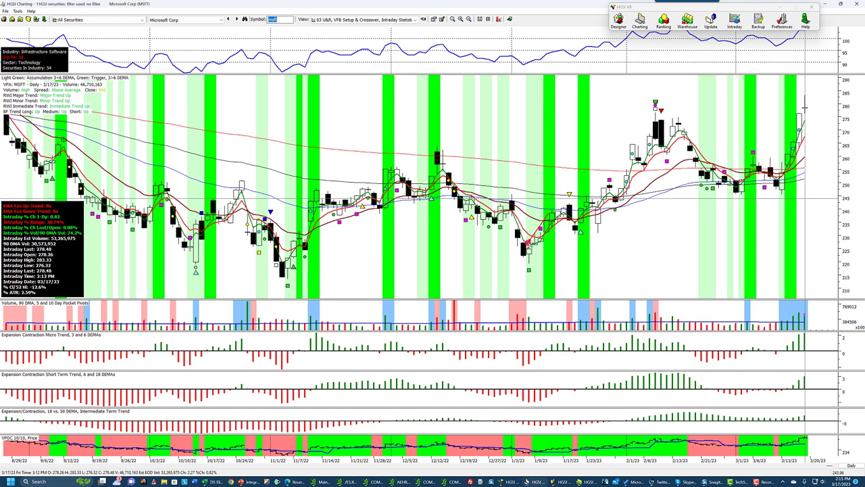
drag(549, 262, 531, 270)
click(533, 250)
drag(577, 185, 570, 196)
drag(578, 246, 582, 233)
mouse_move(528, 65)
mouse_down()
mouse_move(632, 54)
mouse_move(647, 38)
mouse_up()
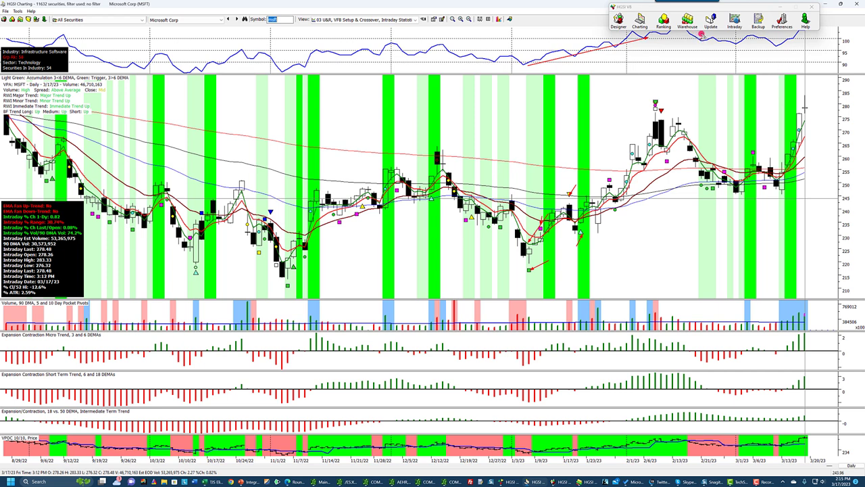
Mark Microsoft's February pullback, the early-March magenta flag, and the uppermost pane's matching falls and final rise with red arrows.
drag(703, 38, 688, 32)
click(679, 108)
mouse_move(679, 110)
mouse_down()
mouse_move(715, 174)
mouse_move(701, 178)
mouse_move(708, 185)
mouse_up()
drag(757, 141, 751, 151)
drag(751, 38, 768, 44)
drag(779, 47, 808, 37)
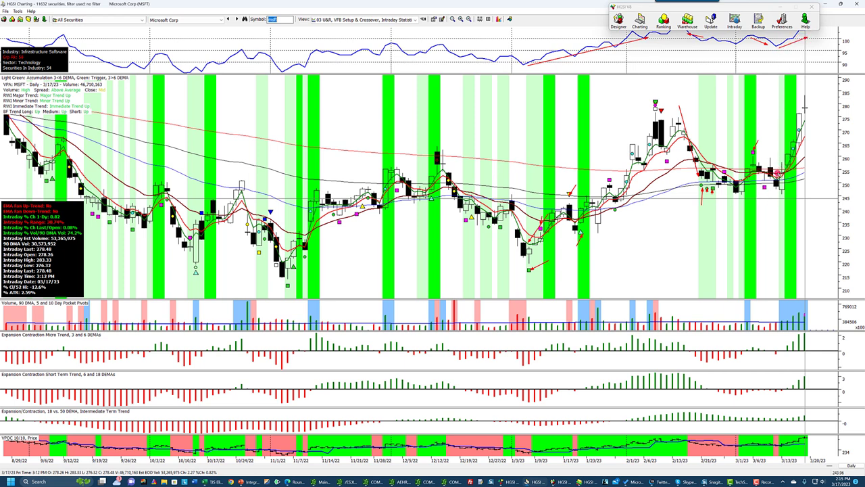
Point red arrows at Microsoft's mid-March low, latest candles and newest blue volume band, and clear the annotations.
drag(801, 189, 781, 188)
drag(801, 134, 815, 126)
drag(822, 90, 806, 106)
mouse_move(818, 282)
mouse_down()
mouse_move(797, 309)
mouse_move(788, 308)
mouse_up()
key(Escape)
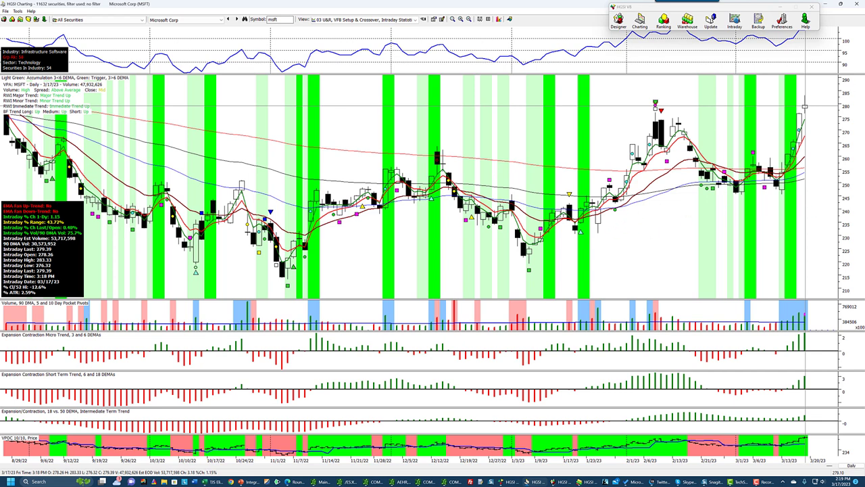
Restore the Charting window, select the "01 U&R, VPA Flags or Candles, Fan Up, EOD, 3<6 DEMAs" view, and move Quick Pick Warehouse Views below the Warehouse list.
click(839, 4)
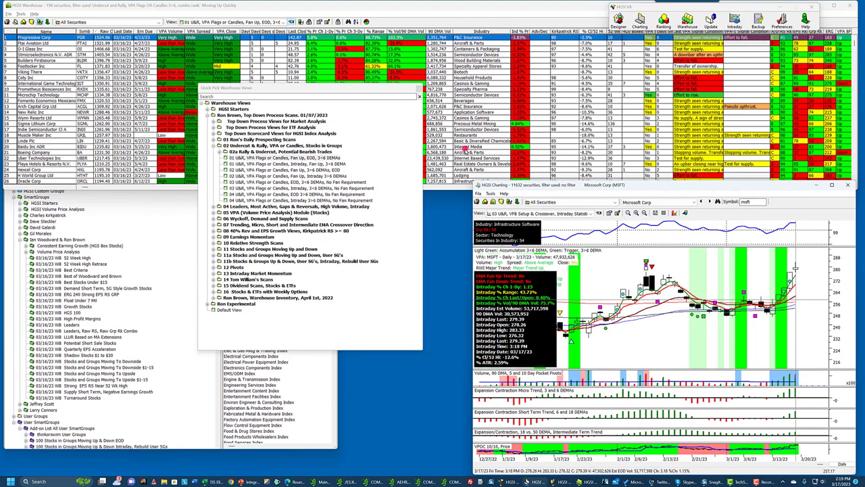
click(296, 155)
click(295, 156)
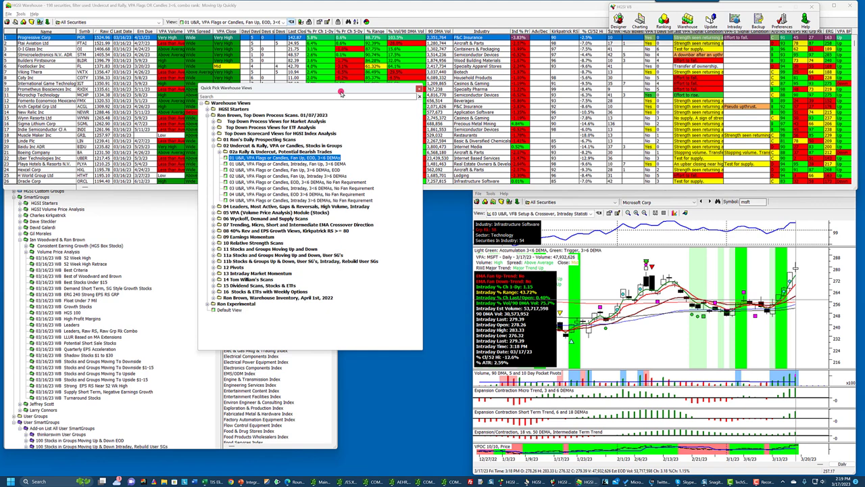
drag(341, 93, 382, 206)
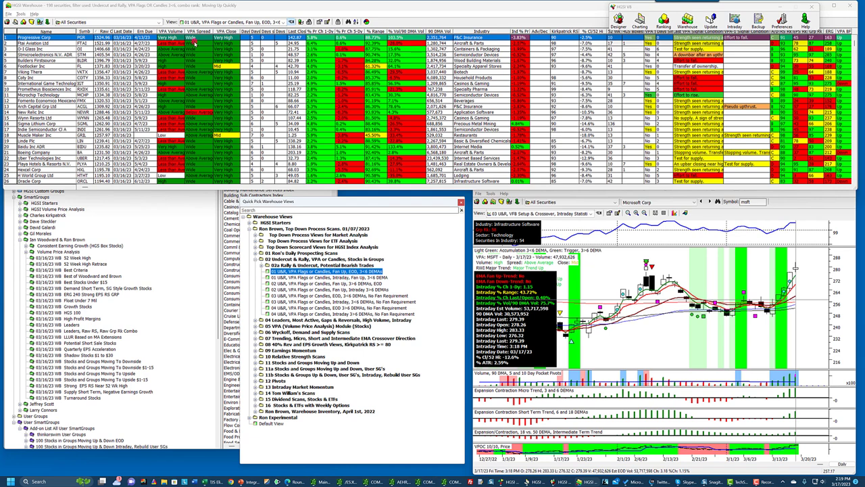
click(85, 11)
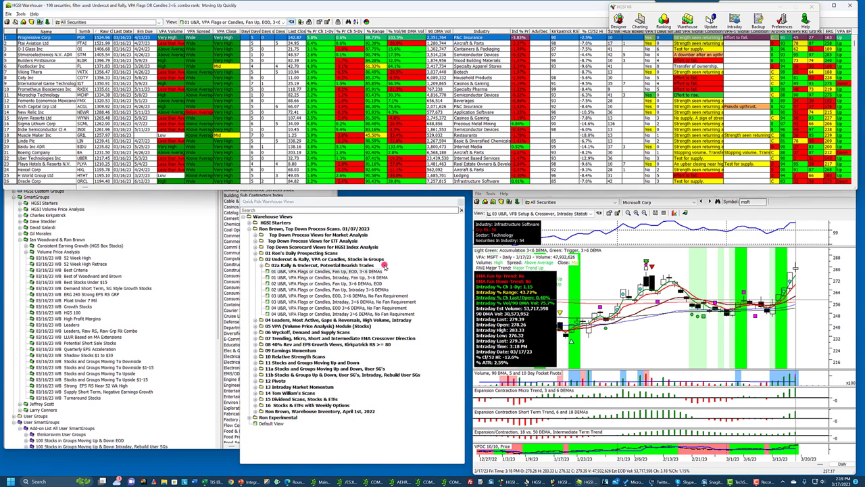
Apply the "01 U&R, VPA Flags or Candles, Intraday, Fan Up, 3<6 DEMA" Warehouse view and sort by Intraday % Ch 1-Dy, highest first.
click(363, 278)
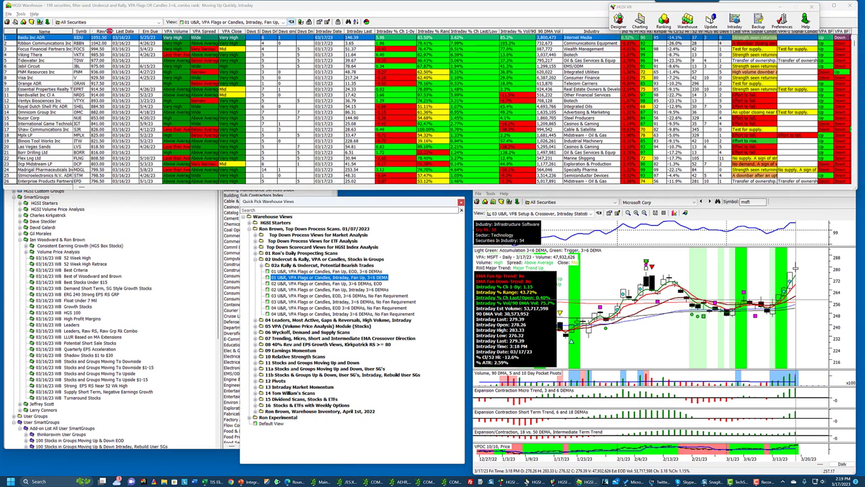
click(42, 8)
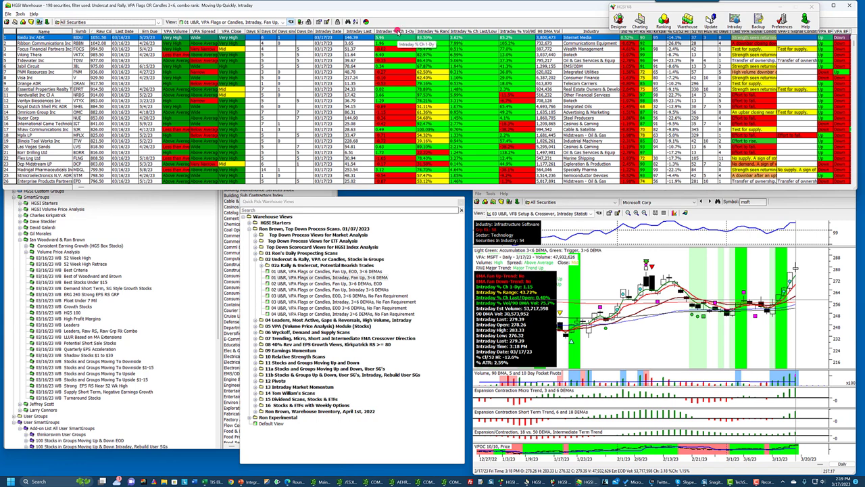
click(399, 30)
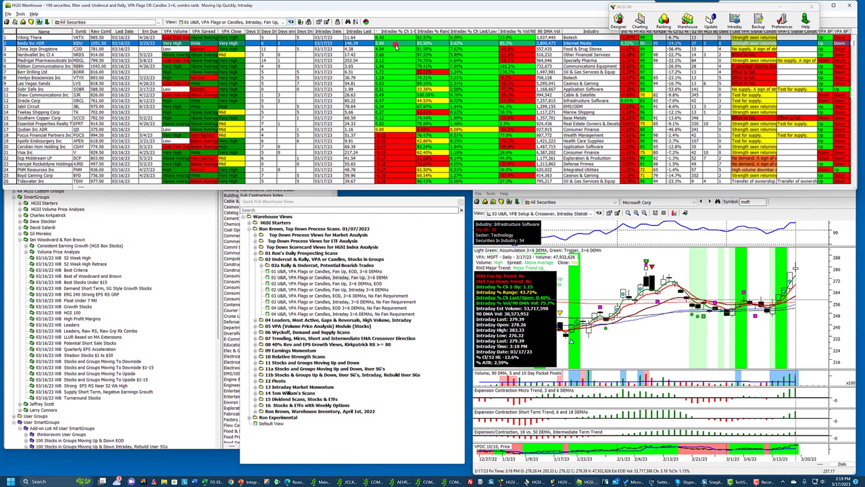
click(399, 124)
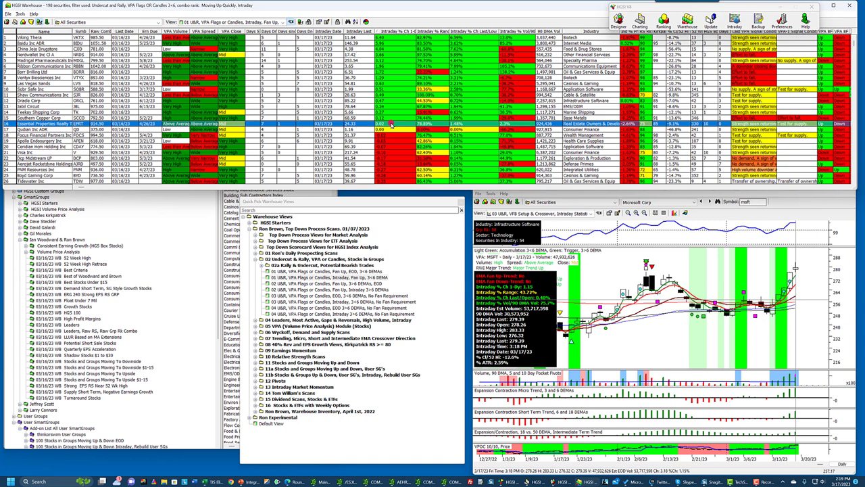
click(428, 54)
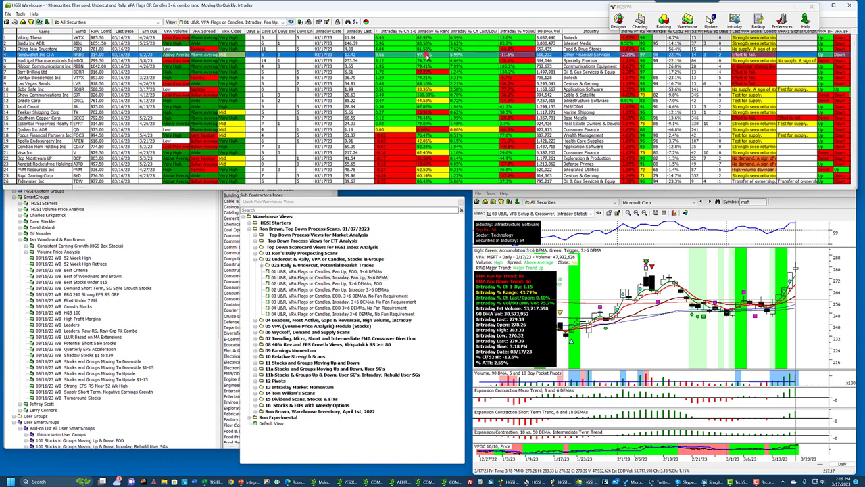
Open Nerdwallet's chart from the Warehouse list, maximize the Charting window and move the HGSI toolbar clear of the latest bars.
double_click(428, 55)
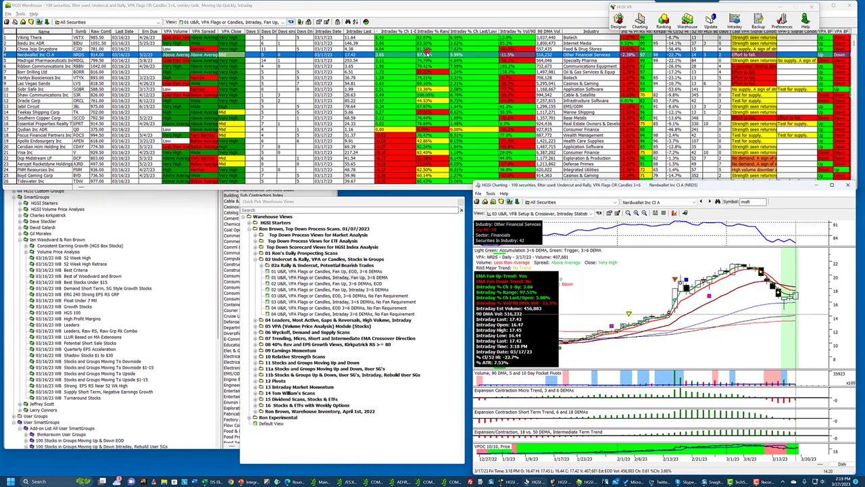
click(833, 185)
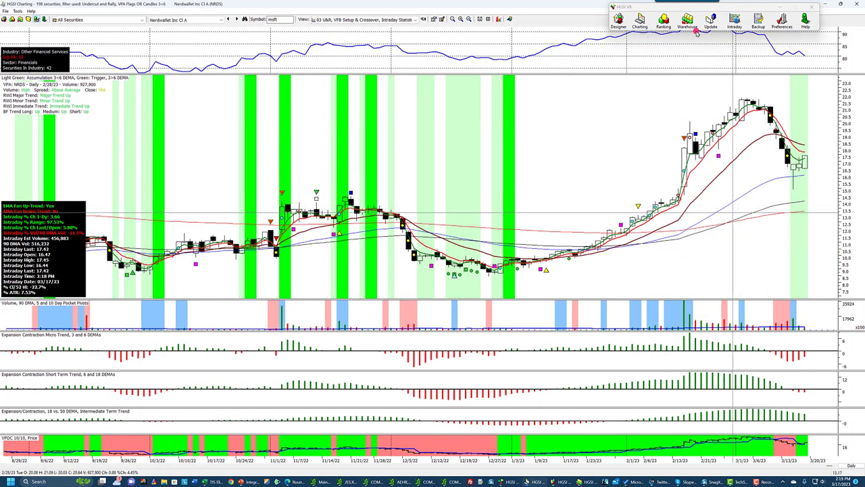
drag(663, 10, 640, 8)
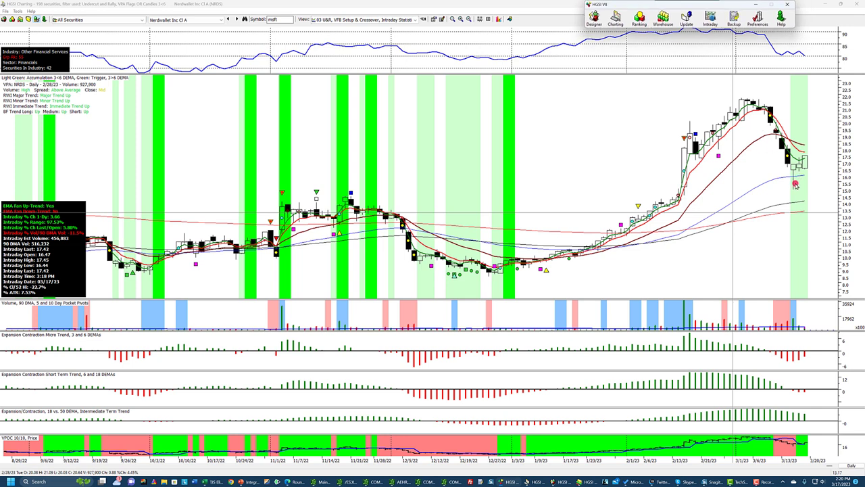
Inspect Nerdwallet's 3/15/23, 3/10/23 and 3/17/23 bars with the chart crosshair.
click(794, 327)
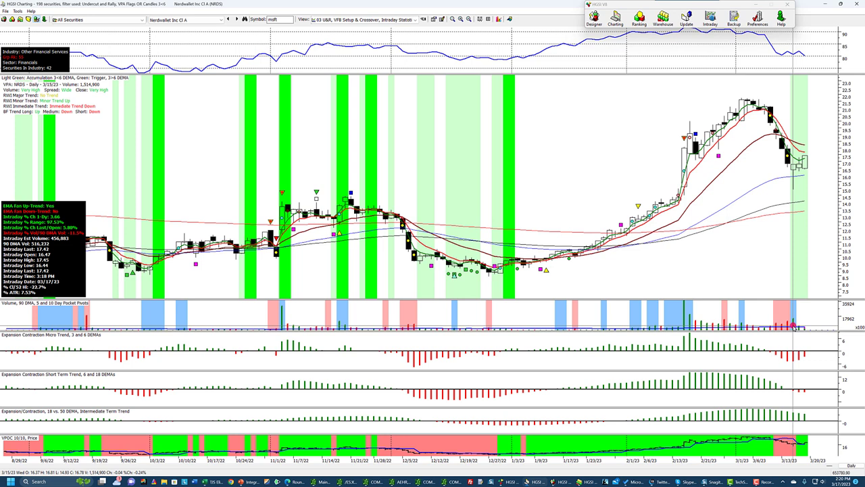
click(777, 237)
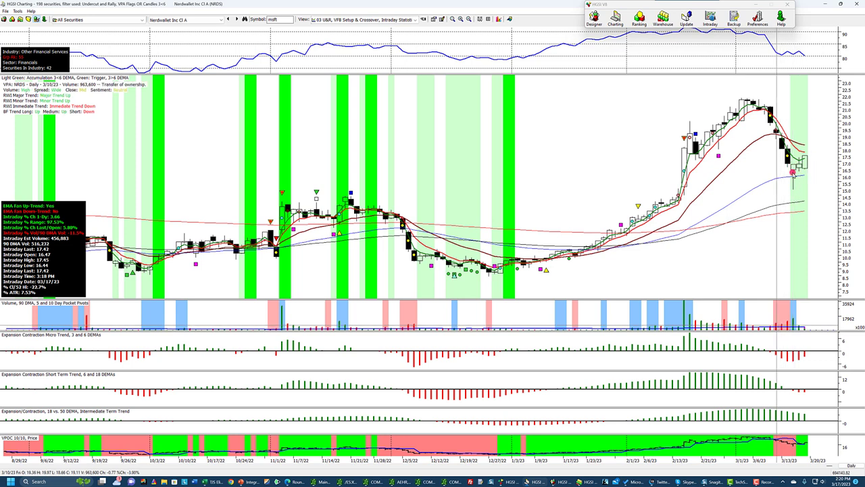
click(804, 170)
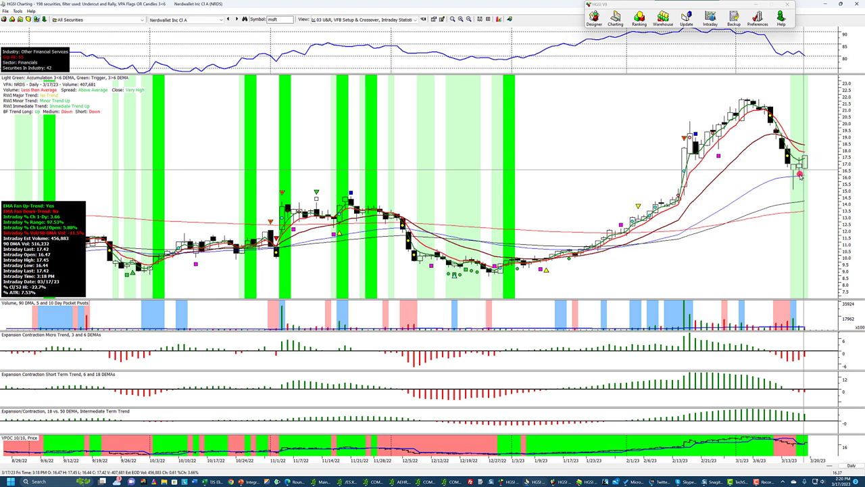
Create a user group named 20230317 under Watch List and add Nerdwallet to it.
right_click(607, 115)
mouse_move(637, 154)
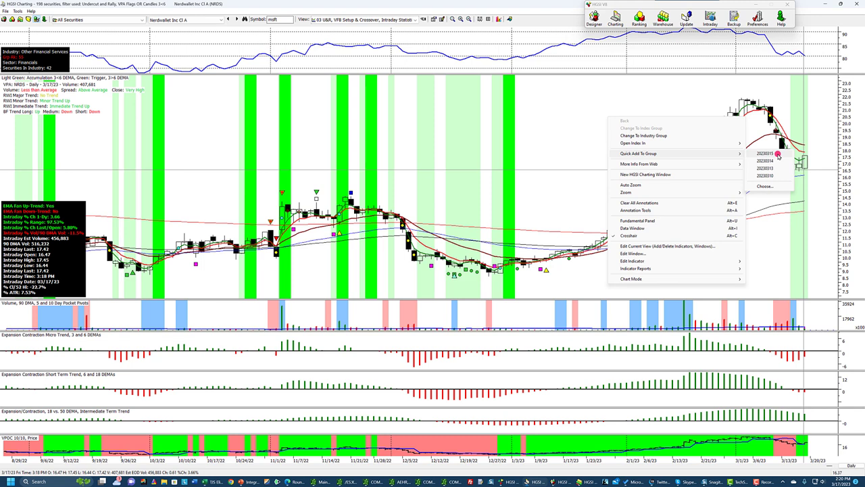
click(766, 185)
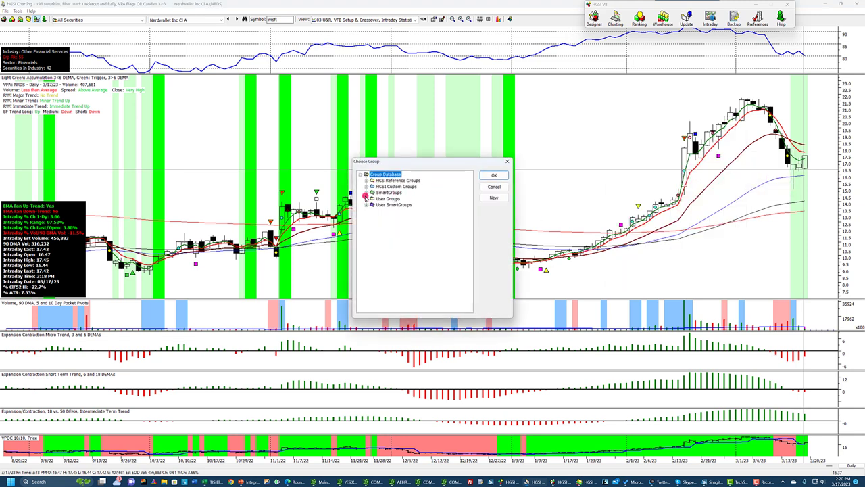
click(366, 198)
click(376, 223)
click(493, 197)
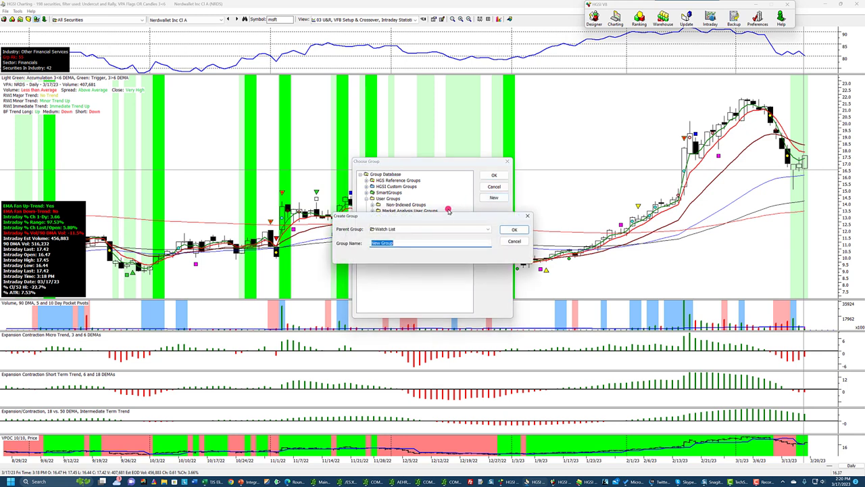
text(20230317)
click(513, 229)
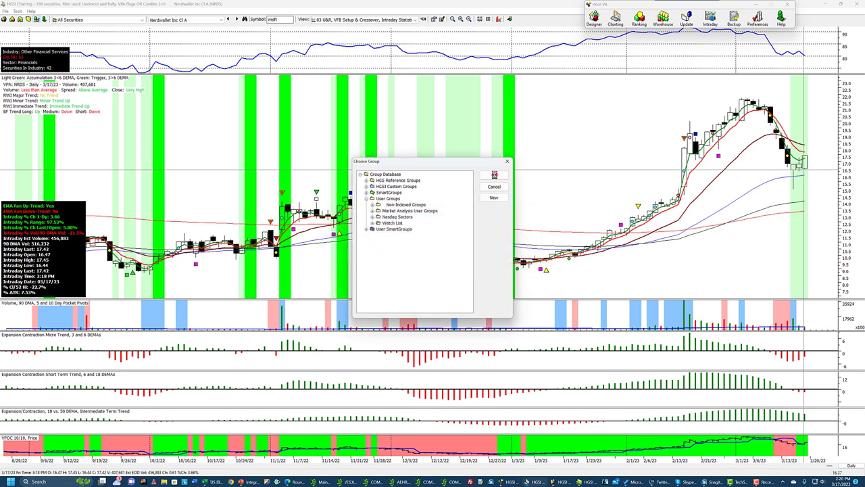
click(494, 175)
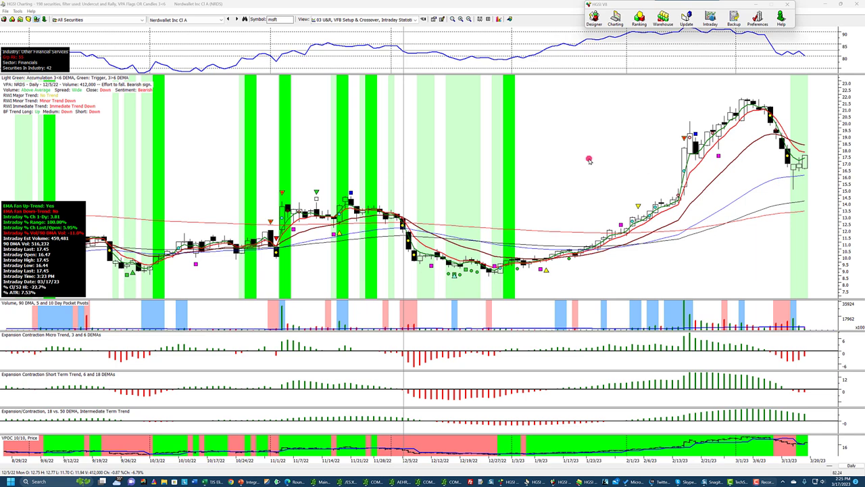
Return to the Warehouse and compare the 01 U&R Fan Up 3<6 DEMAs EOD and Intraday views with the 02 Fan Up 3>6 DEMAs EOD view.
click(662, 21)
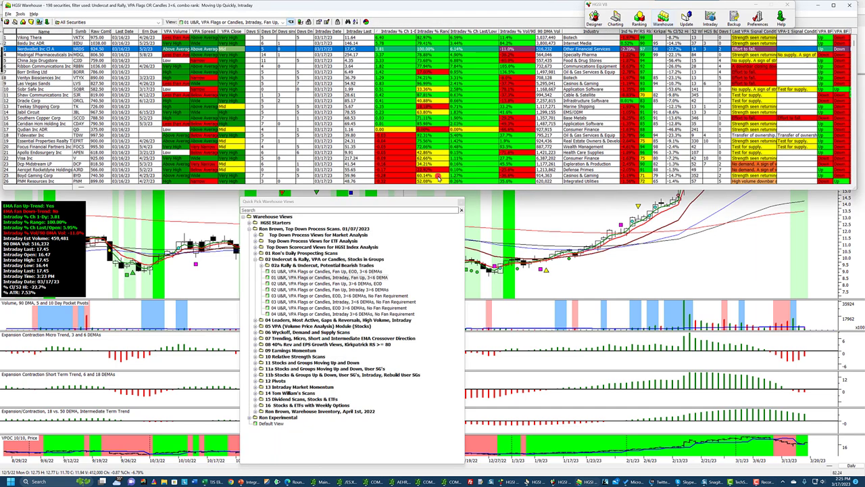
click(291, 21)
click(295, 270)
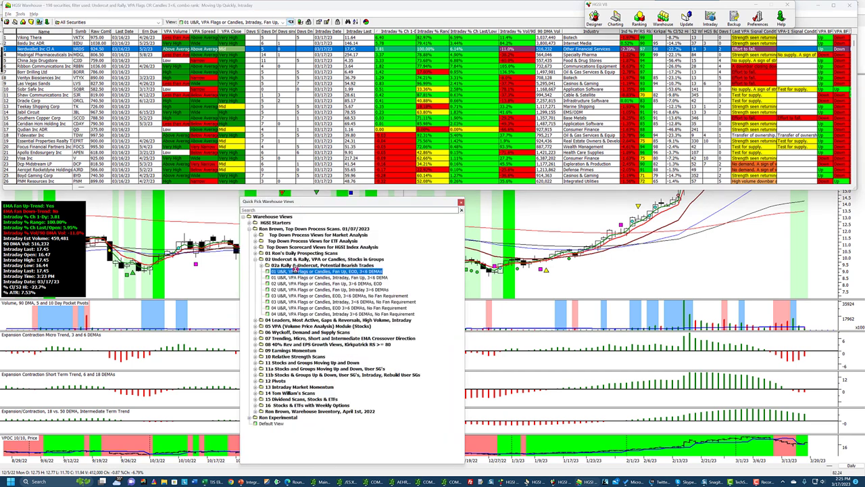
click(299, 277)
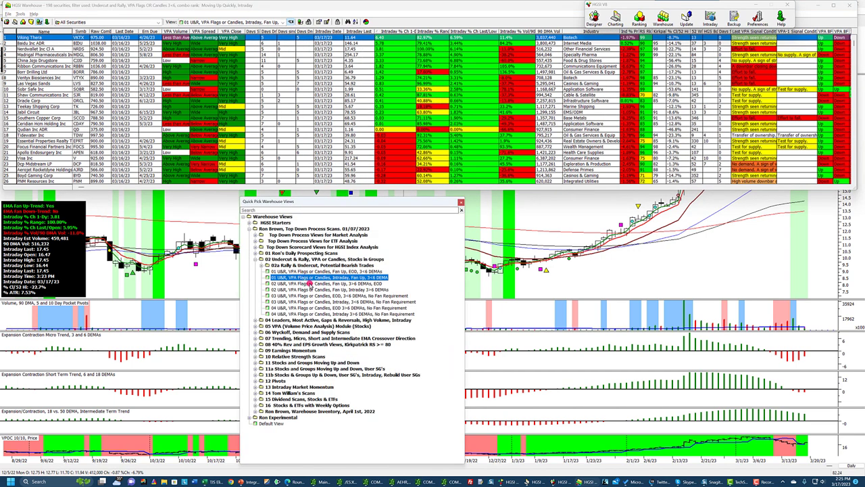
click(308, 283)
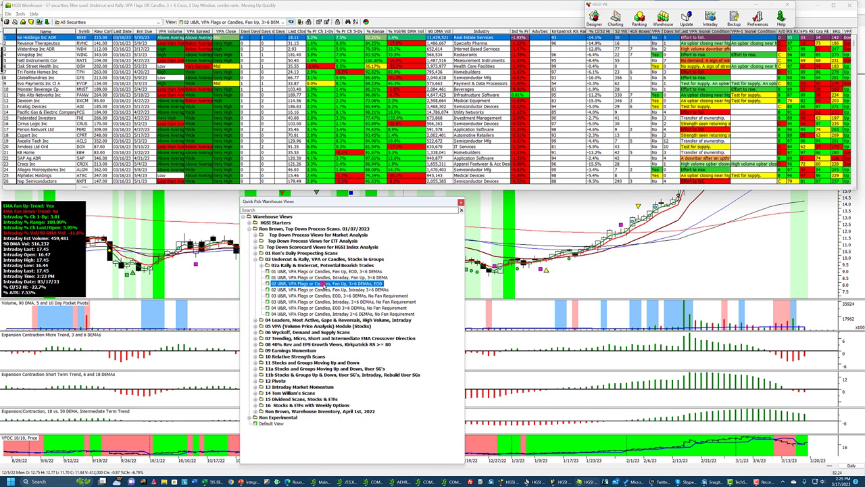
click(339, 271)
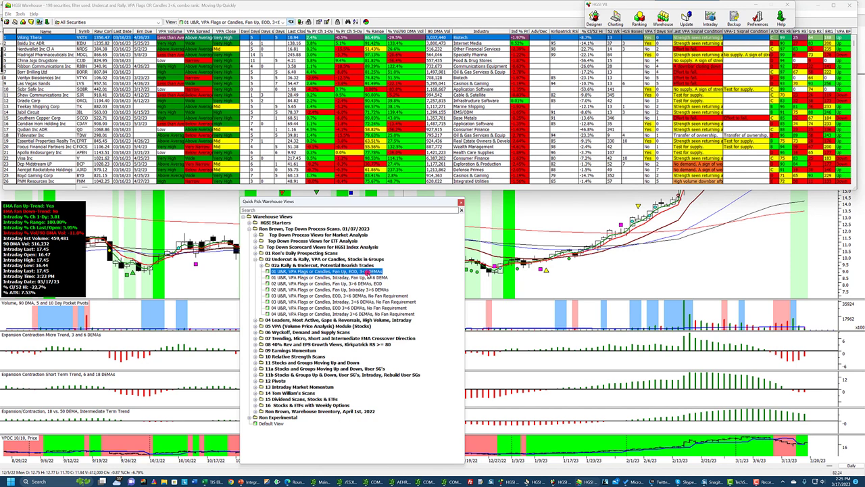
click(370, 277)
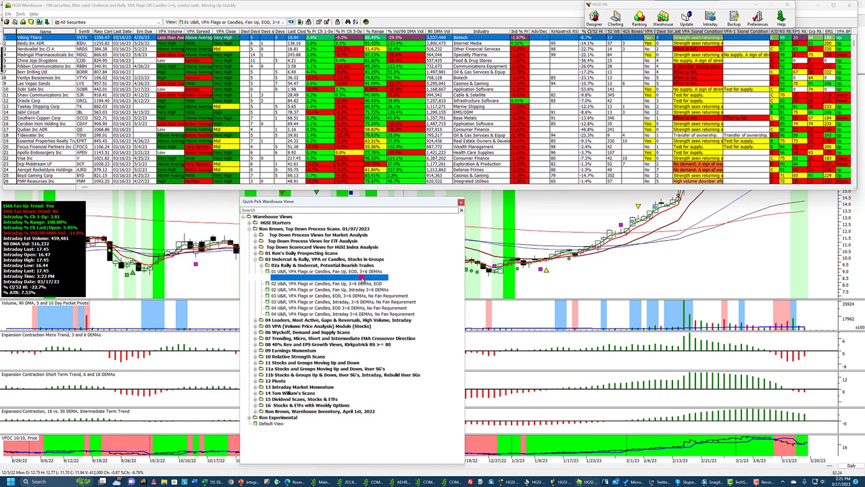
Switch from the 02 U&R Fan Up 3>6 DEMAs EOD view to its Intraday version and select Evo Payments in the list.
click(358, 283)
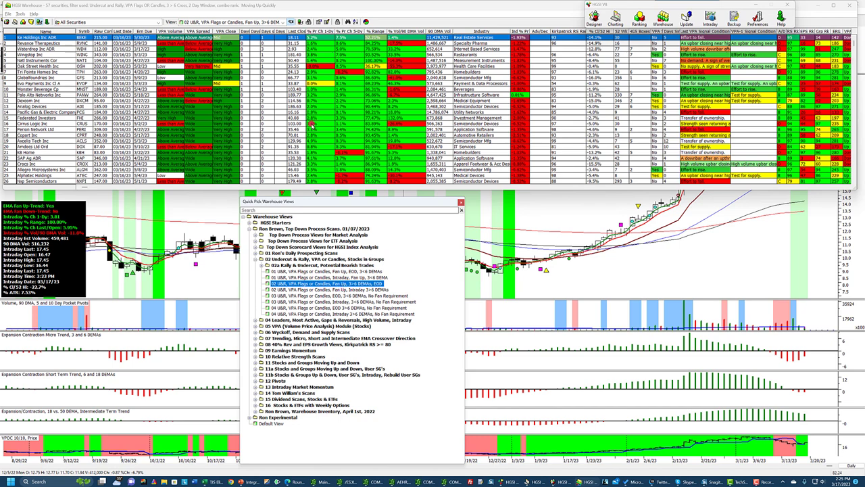
click(323, 289)
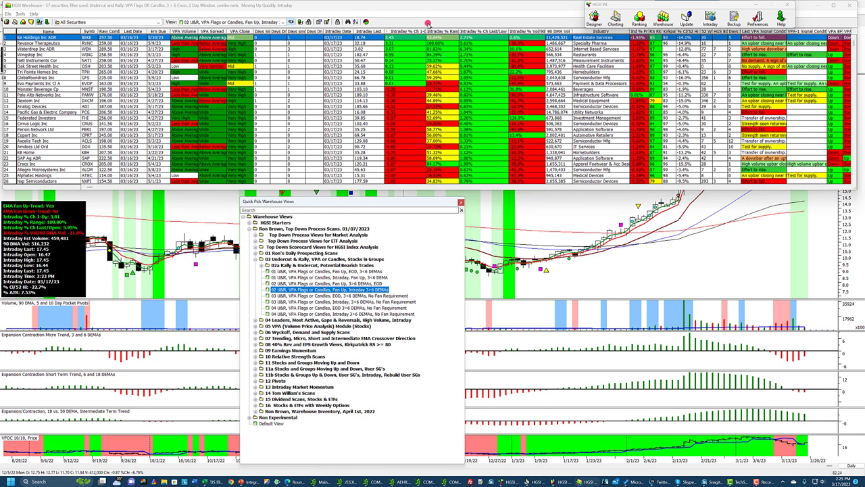
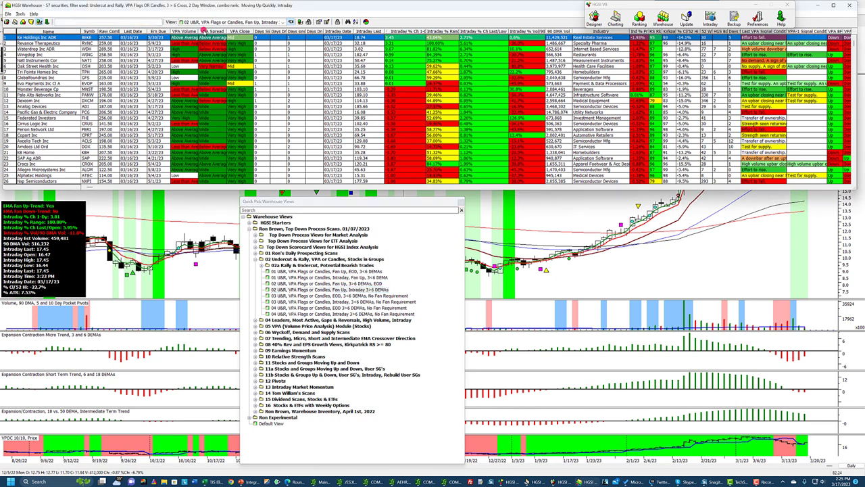
click(392, 84)
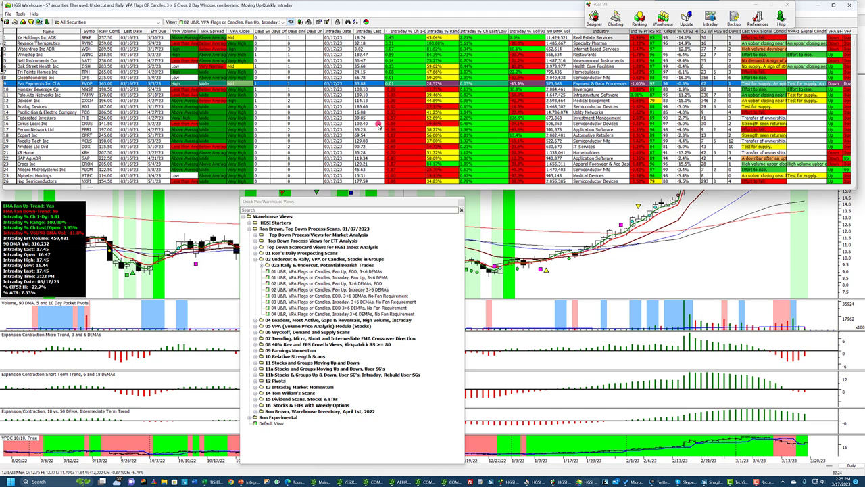
Open Revance Therapeutics' chart from the Warehouse list and set the crosshair on the 3/16/23 bar.
click(438, 44)
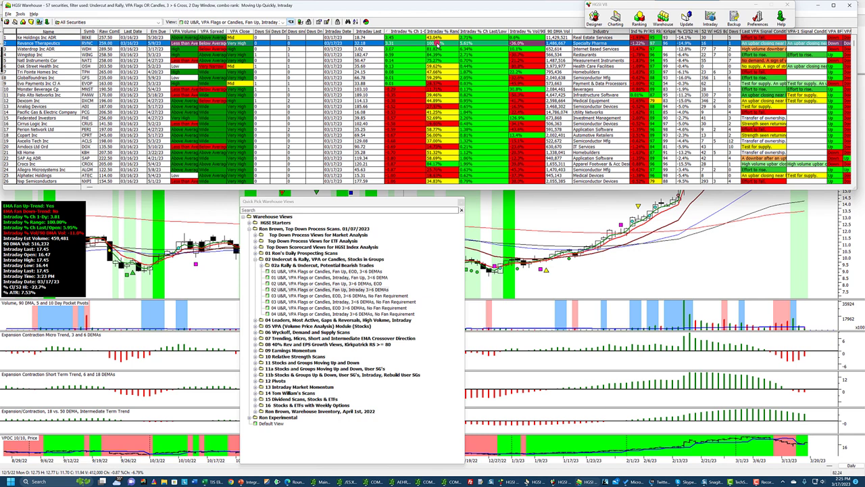
double_click(438, 44)
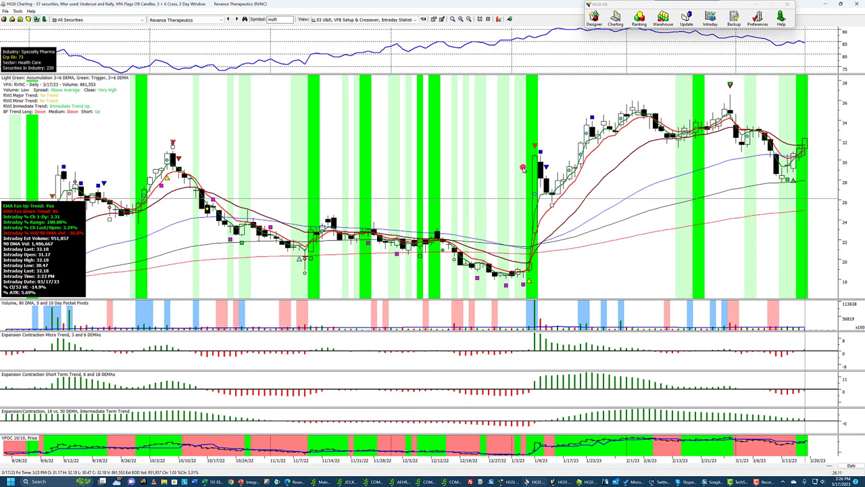
click(799, 181)
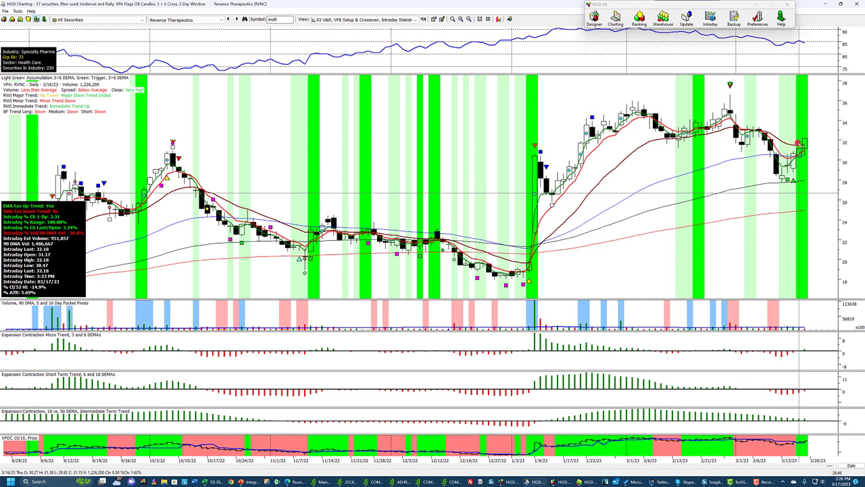
Point red arrows at Revance's latest candles, March lows and flags, moving averages and micro-trend crossover, and clear the annotations.
drag(801, 146, 811, 123)
drag(801, 330, 798, 348)
drag(822, 120, 807, 138)
drag(811, 175, 797, 180)
drag(806, 193, 794, 207)
drag(762, 175, 751, 187)
drag(755, 144, 745, 154)
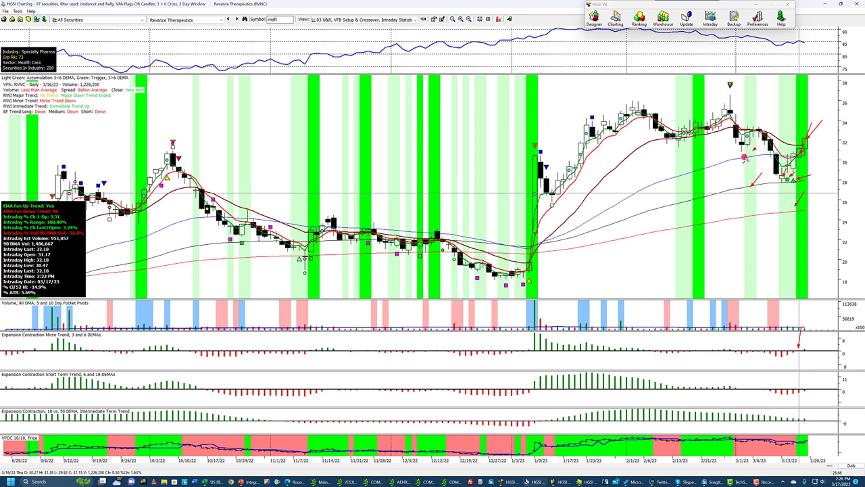
mouse_move(803, 130)
mouse_down()
mouse_move(794, 142)
mouse_move(801, 136)
mouse_up()
key(e)
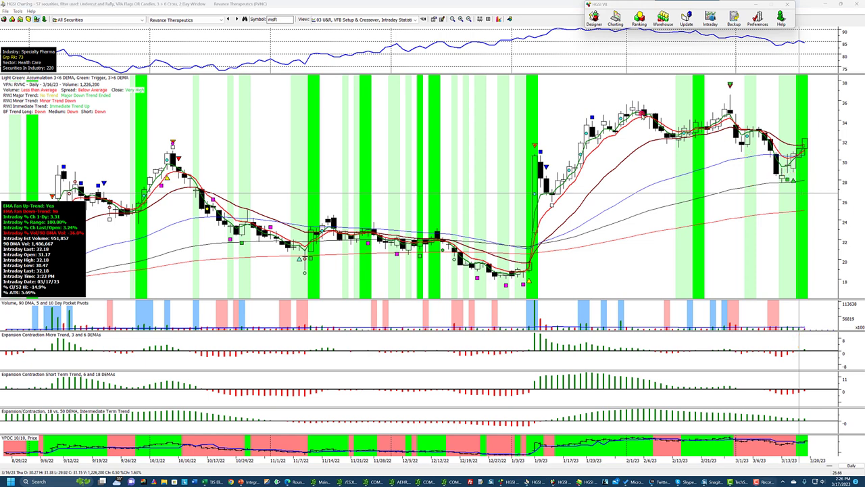
Return to the Warehouse and apply the "03 U&R, VPA Flags or Candles, EOD, 3<6 DEMAs, No Fan Requirement" view.
click(663, 17)
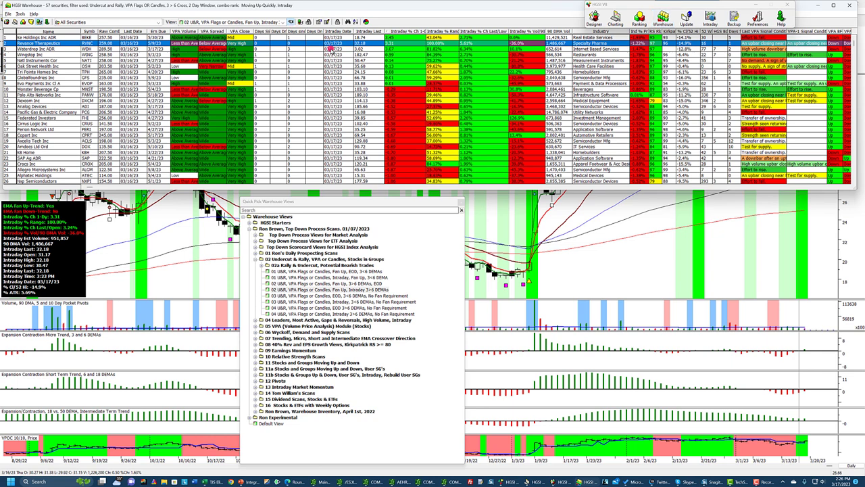
click(311, 290)
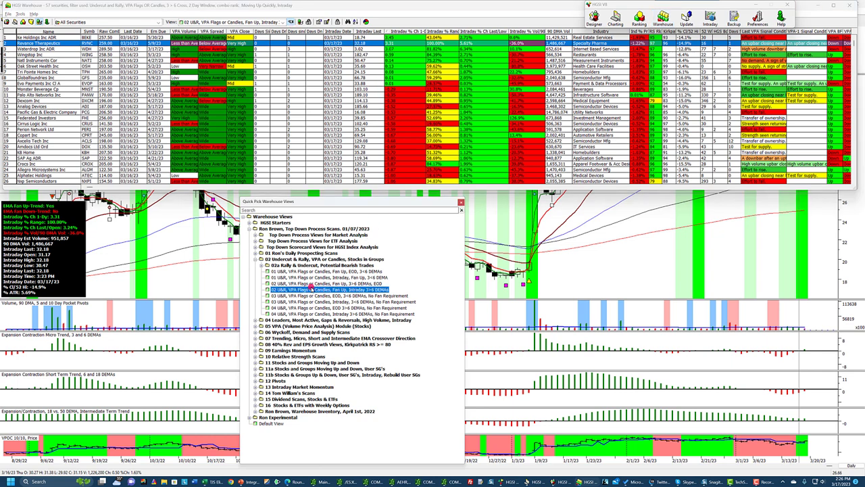
click(343, 298)
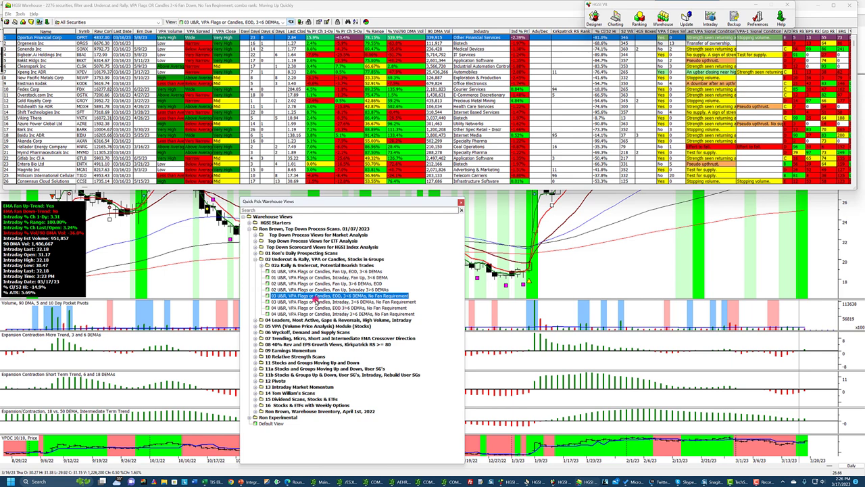
click(349, 302)
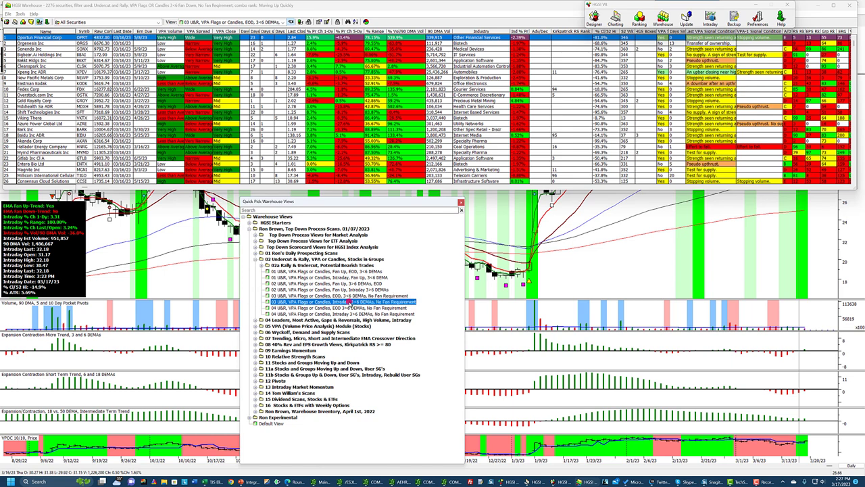
click(349, 298)
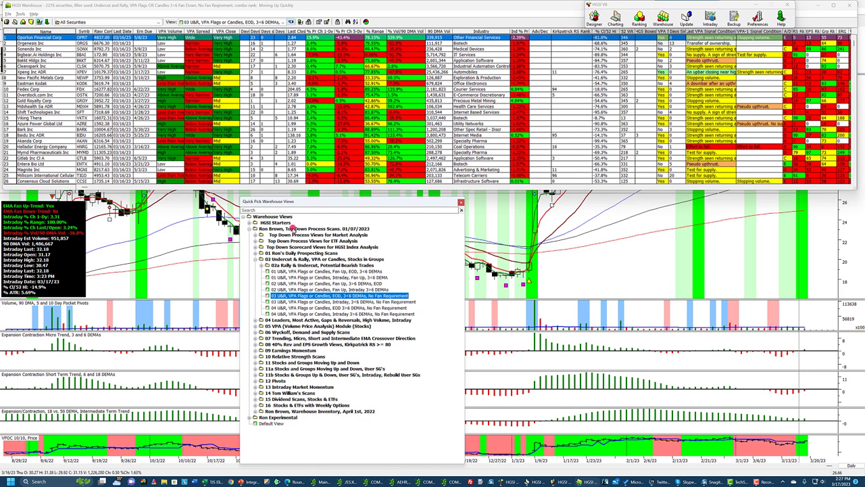
click(301, 22)
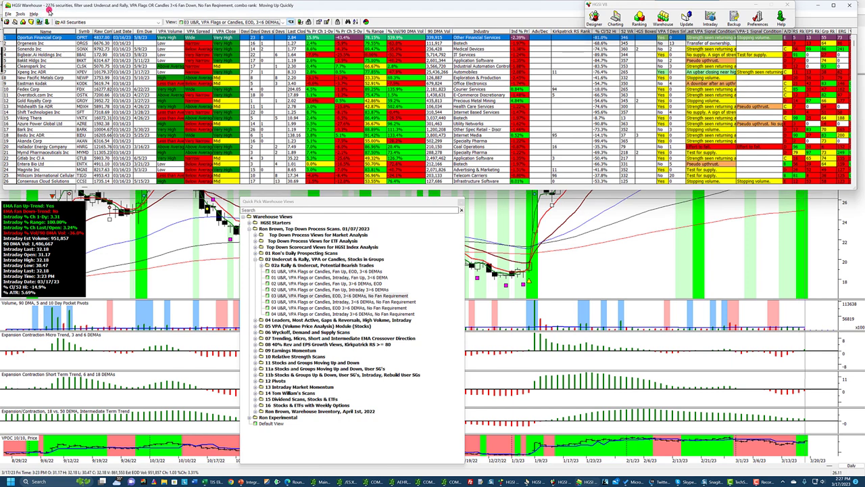
View the charts of Oportun Financial, Zhihu and Allbirds from the filtered securities list.
double_click(264, 39)
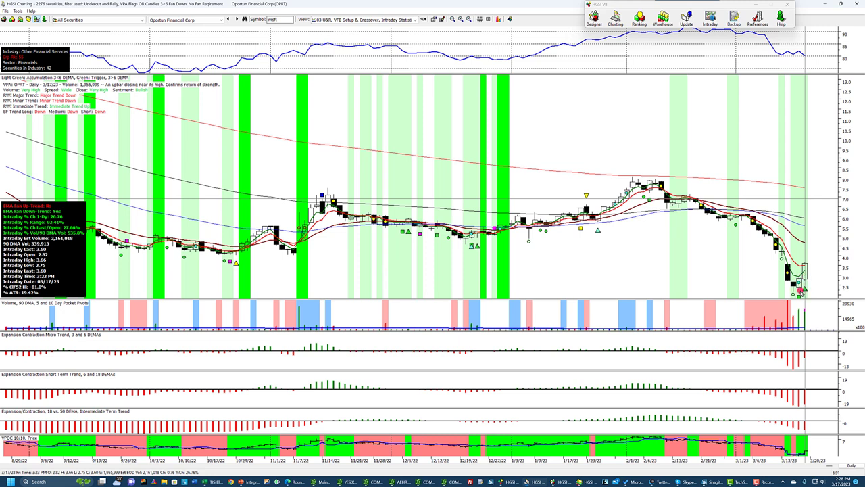
click(131, 18)
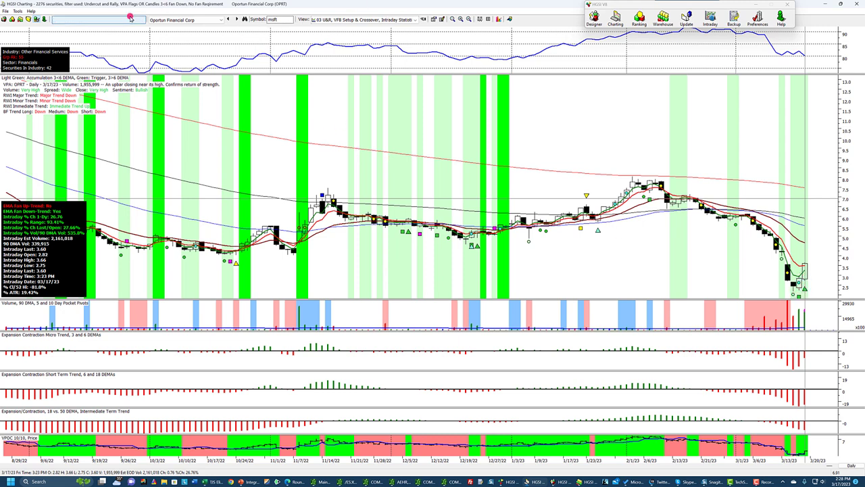
click(211, 19)
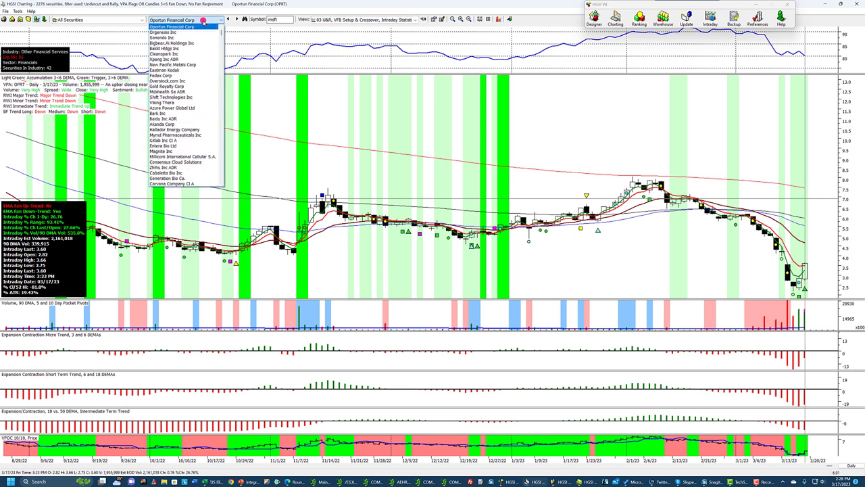
click(185, 167)
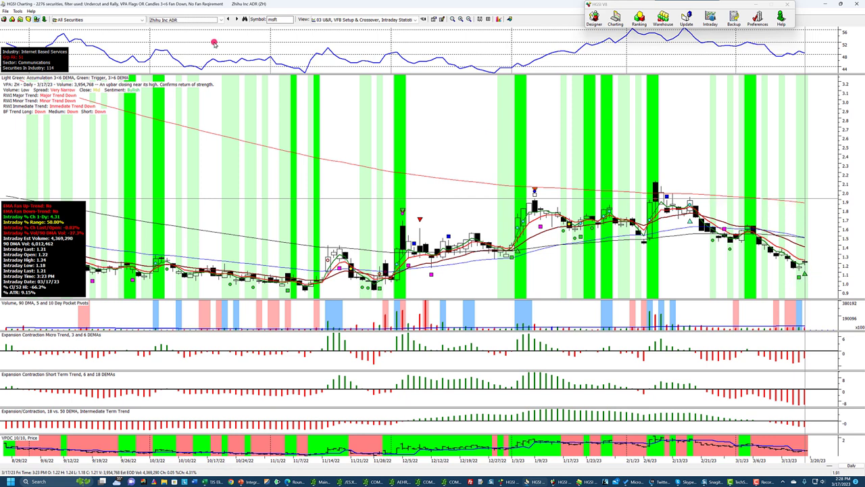
click(203, 20)
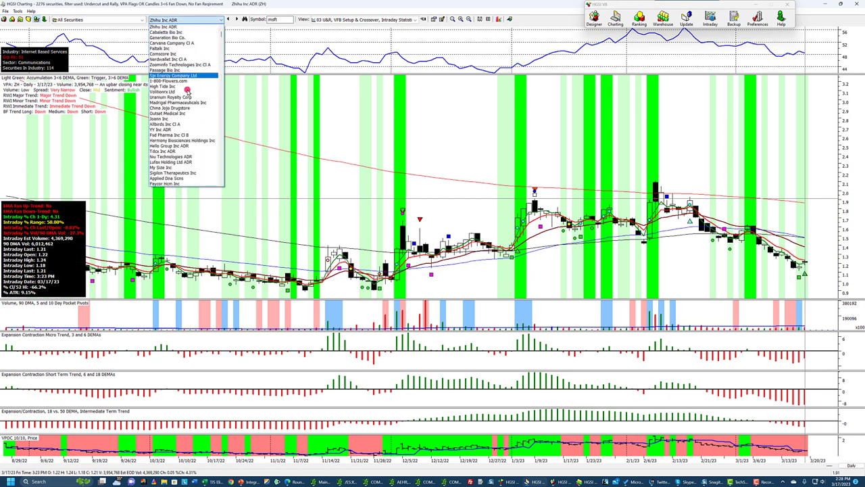
click(183, 125)
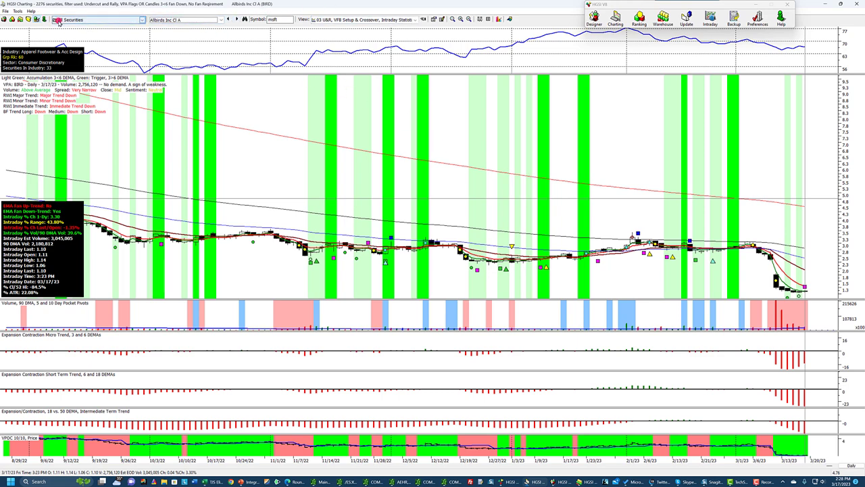
Return to the Warehouse, apply the "03 U&R, VPA Flags or Candles, Intraday, 3<6 DEMAs, No Fan Requirement" view and sort by raw combo rank, highest first.
click(19, 19)
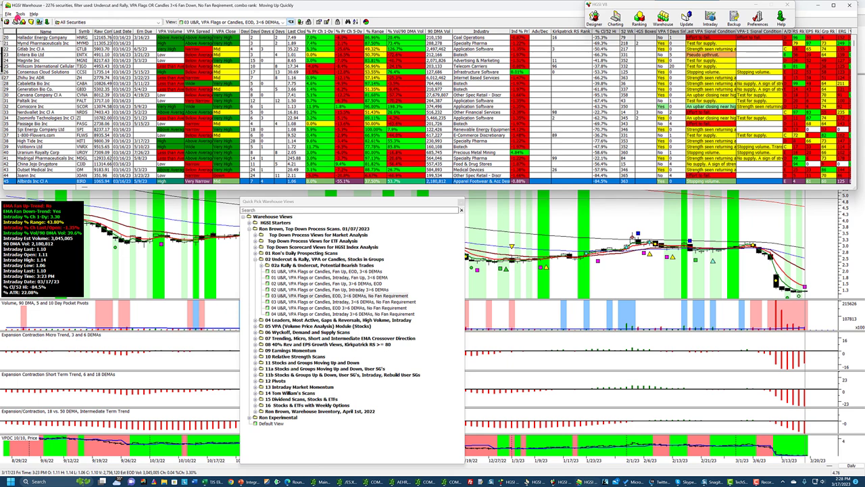
click(276, 23)
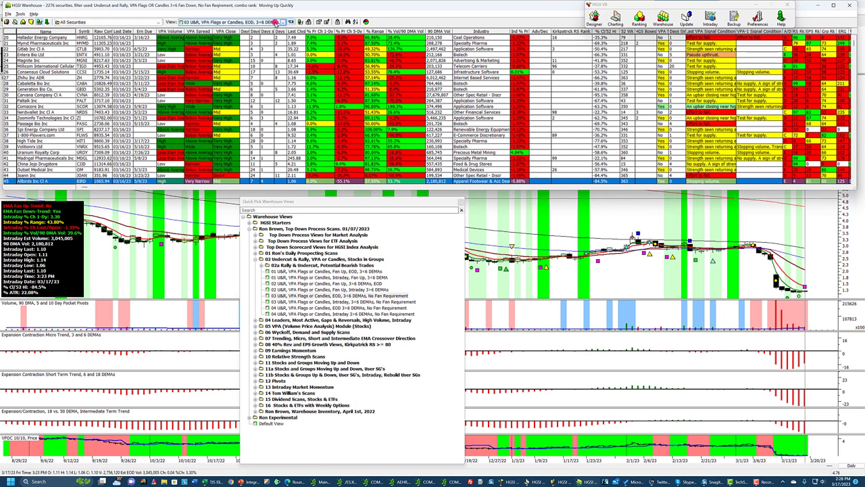
click(323, 302)
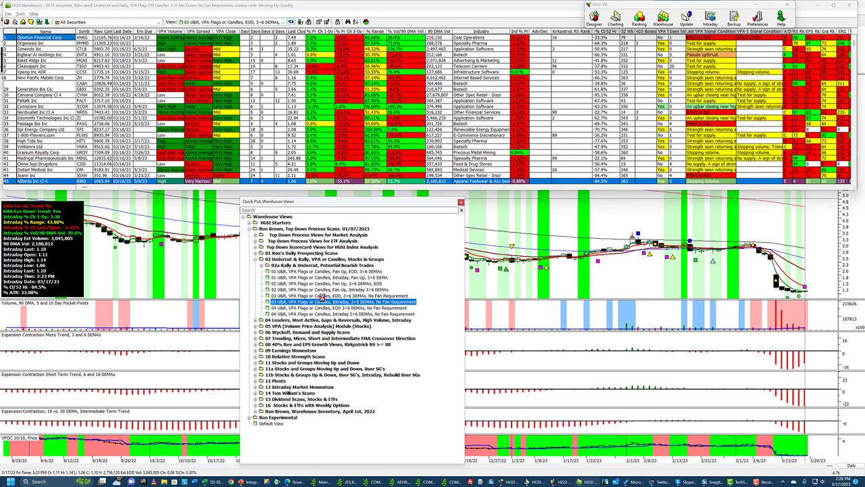
click(66, 9)
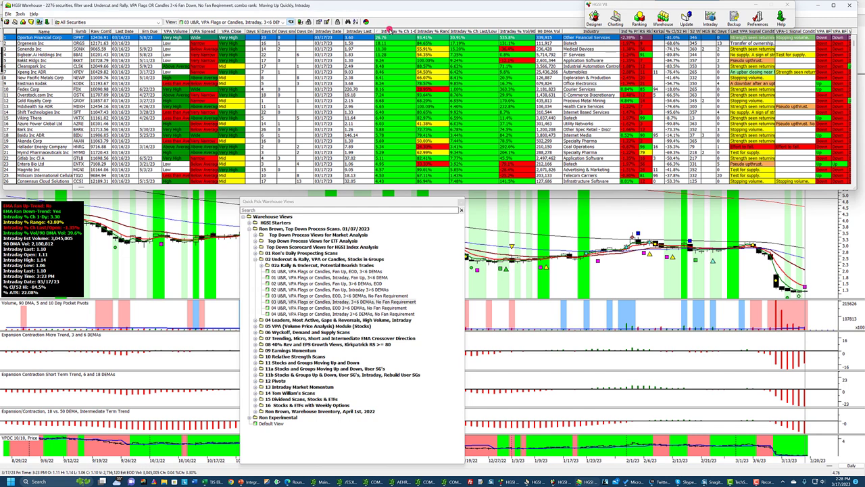
click(97, 31)
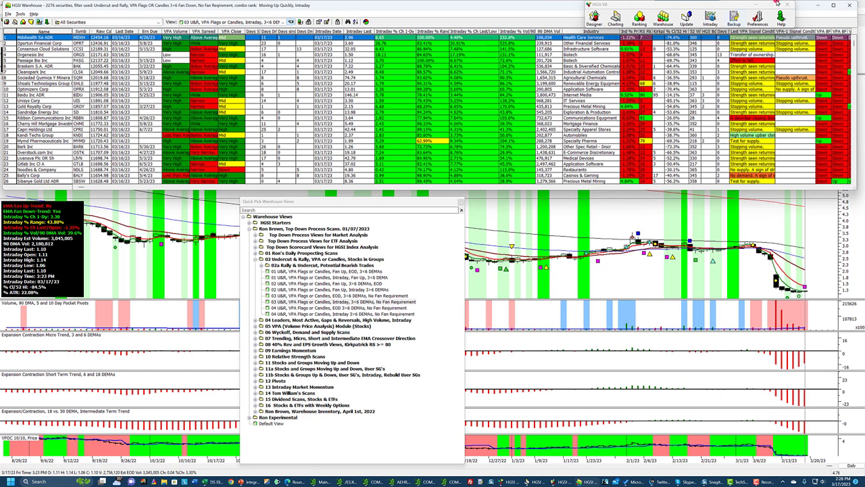
Maximize the Warehouse window, select Mdxhealth and move the view picker clear of the intraday percentage columns.
click(833, 5)
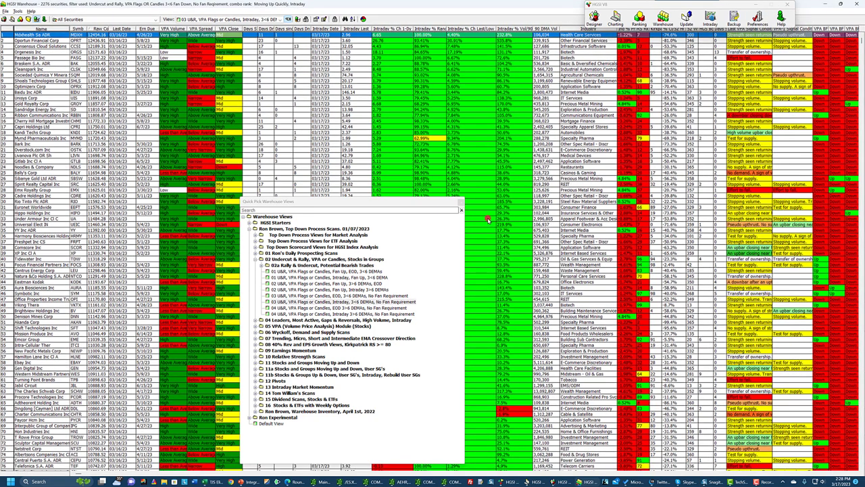
click(514, 207)
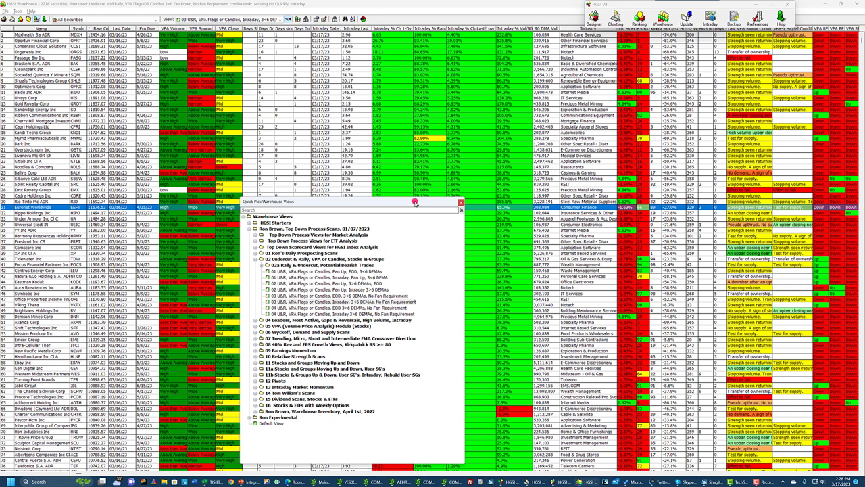
drag(415, 202, 772, 174)
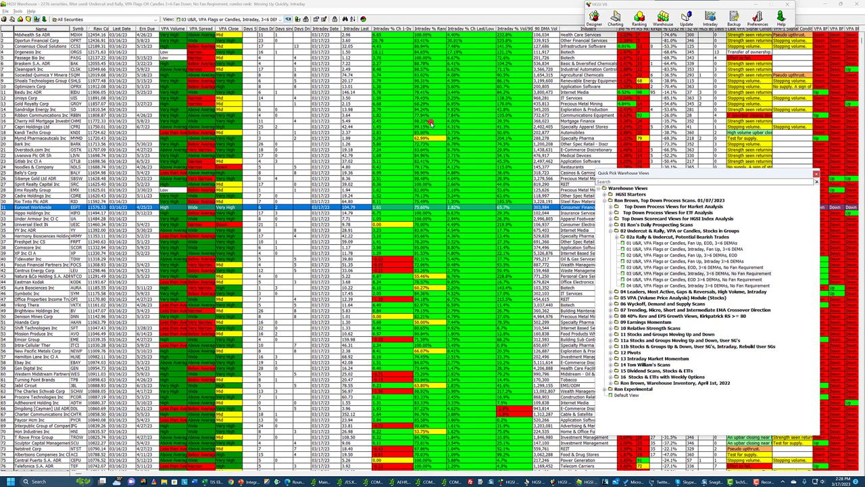
click(388, 36)
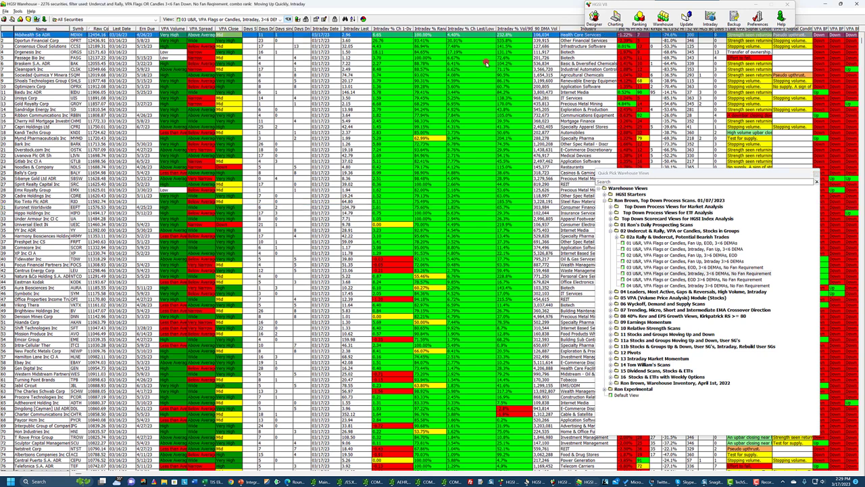
drag(662, 175, 259, 130)
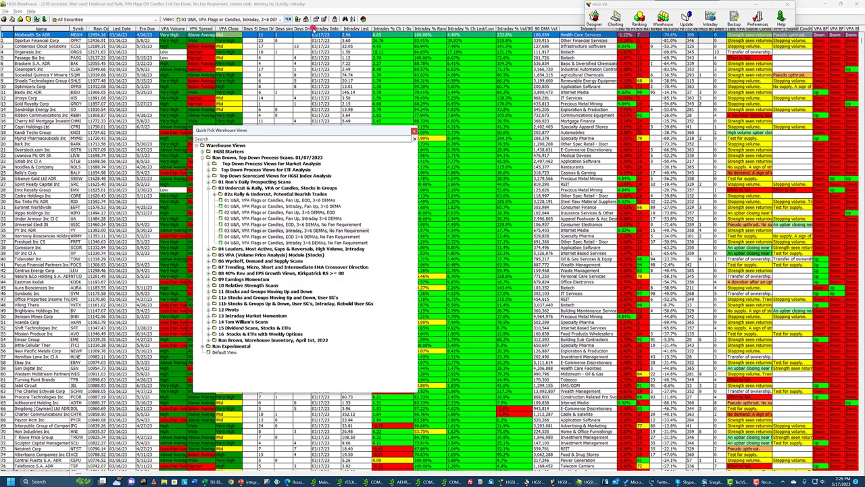
Open Mdxhealth's chart and page forward through the listed securities' charts, including Oportun and Consensus Cloud, as far as Constellation Brands.
double_click(333, 36)
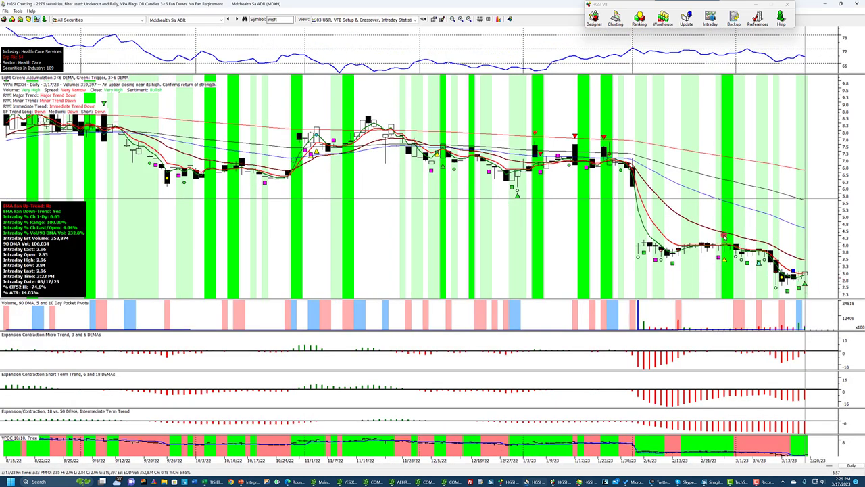
click(237, 19)
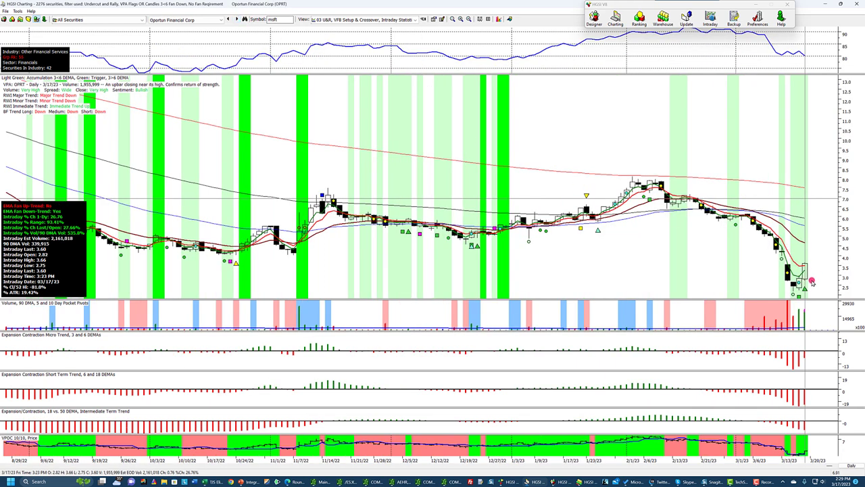
click(236, 19)
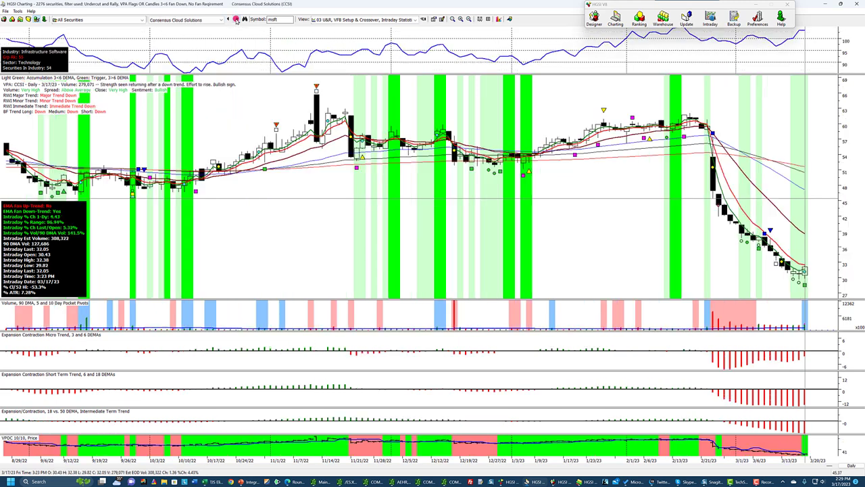
click(235, 19)
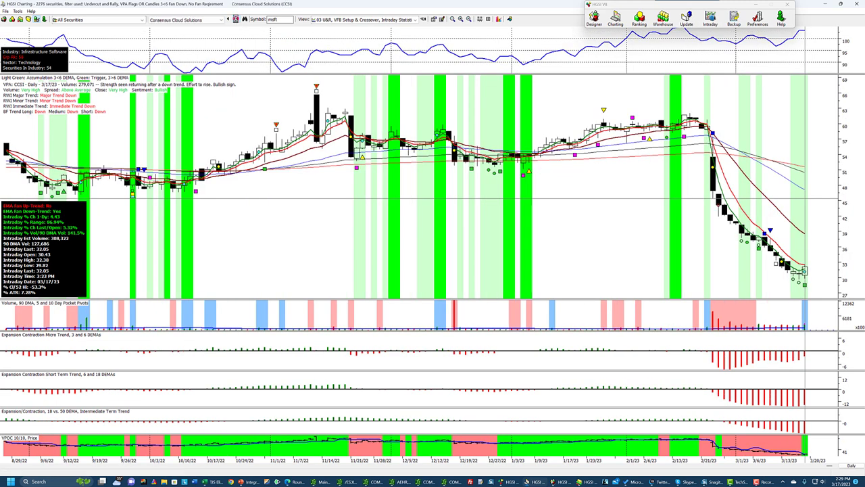
click(236, 19)
click(236, 19)
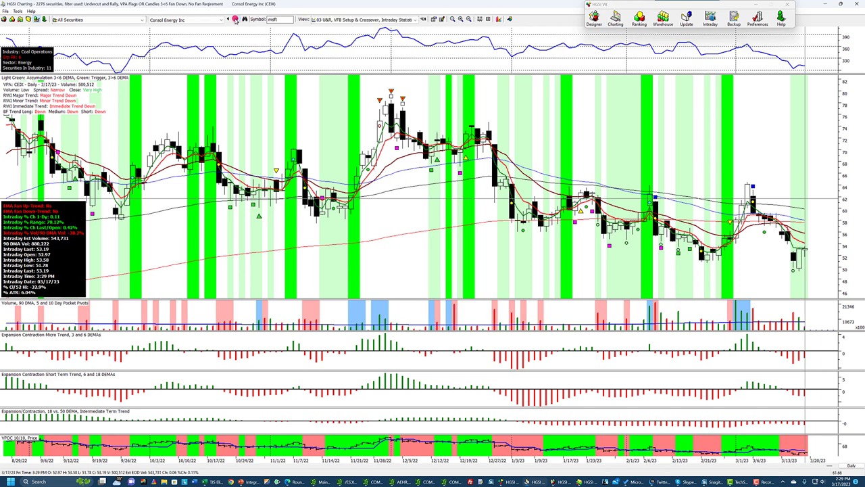
click(236, 20)
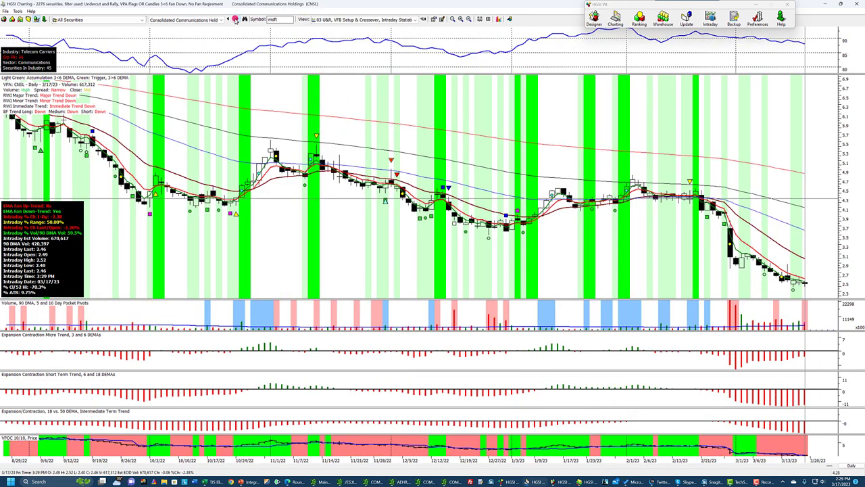
click(235, 19)
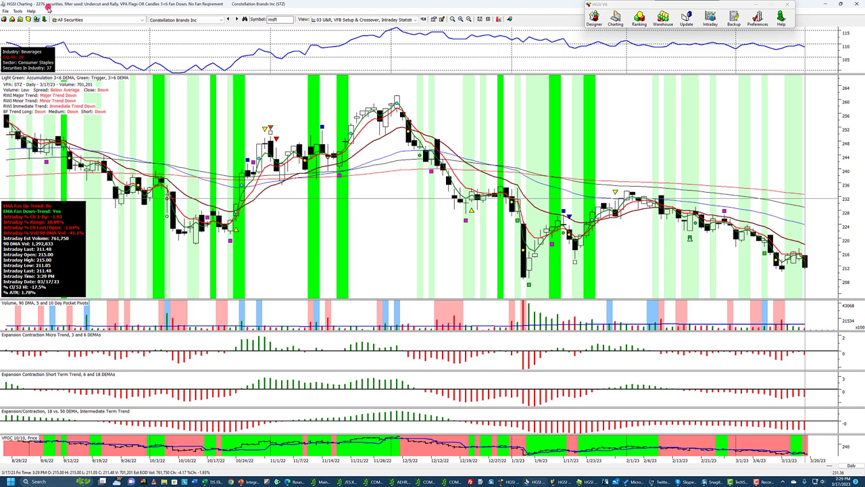
Return to the Warehouse and apply the "04 U&R, VPA Flags or Candles, EOD 3>6 DEMAs, No Fan Requirement" view, moving the view picker aside.
click(43, 20)
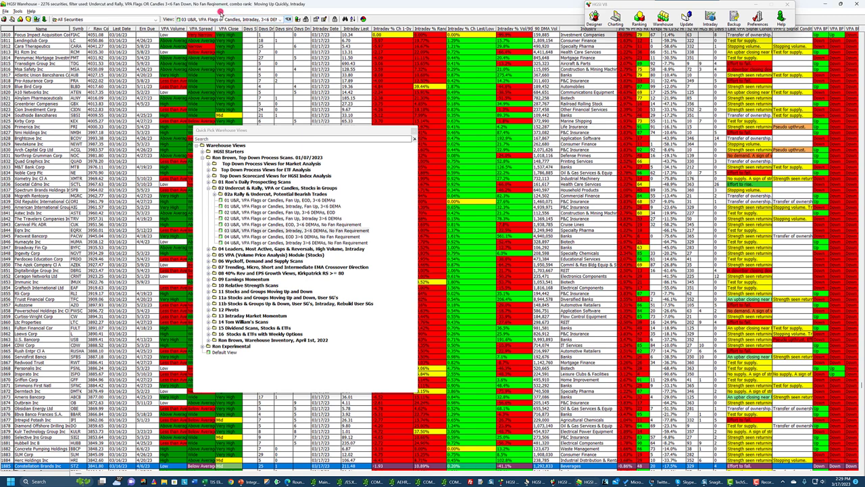
drag(315, 133, 531, 99)
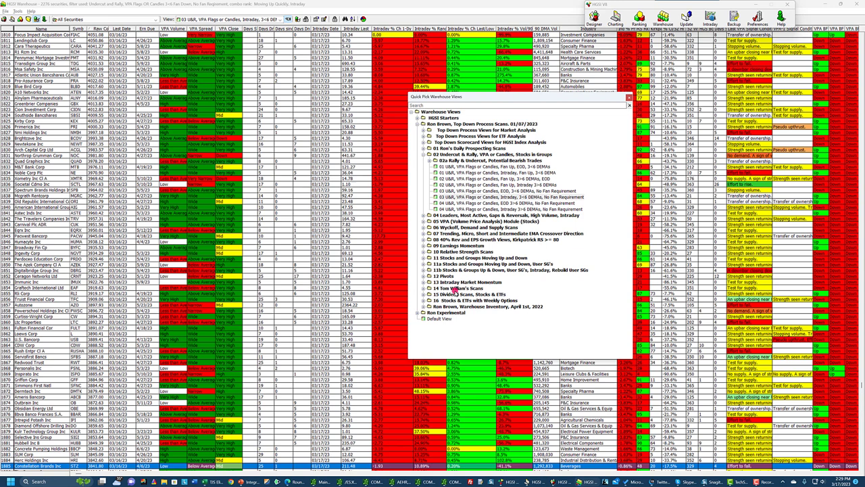
click(474, 198)
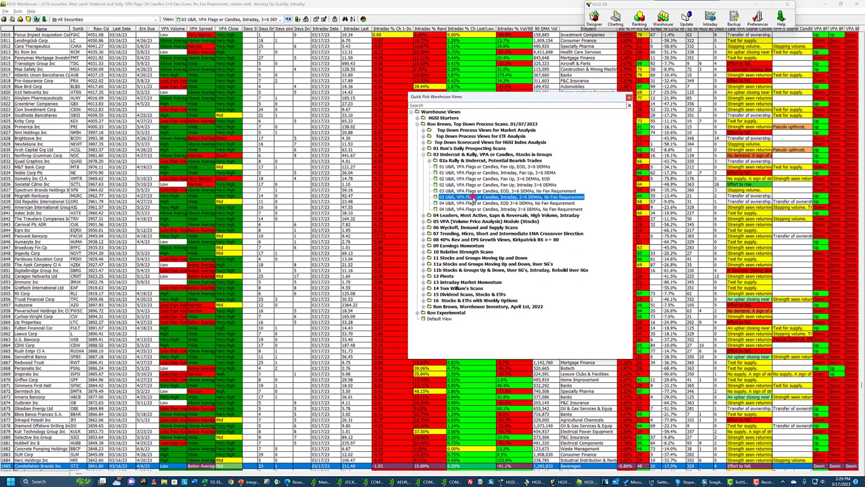
click(520, 203)
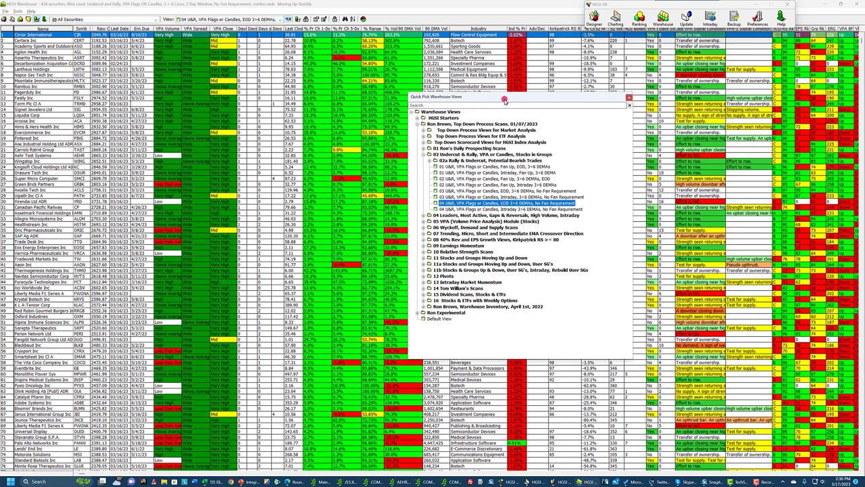
drag(498, 99, 601, 117)
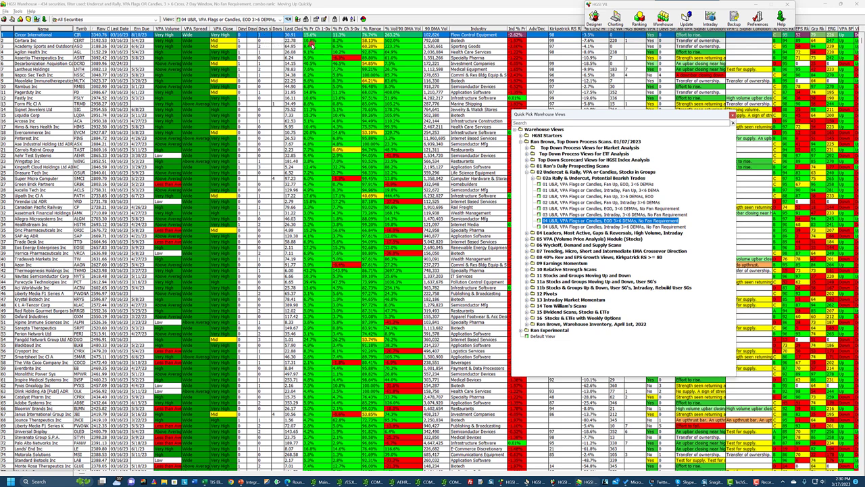
Apply the 03 U&R EOD 3<6 DEMAs view, open Progressive Corp's chart and set the crosshair on the 3/16/23 bar.
click(571, 208)
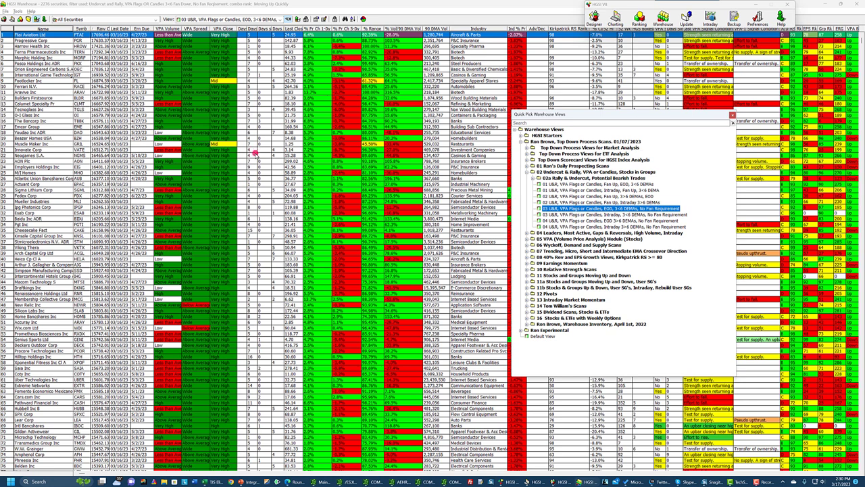
click(263, 40)
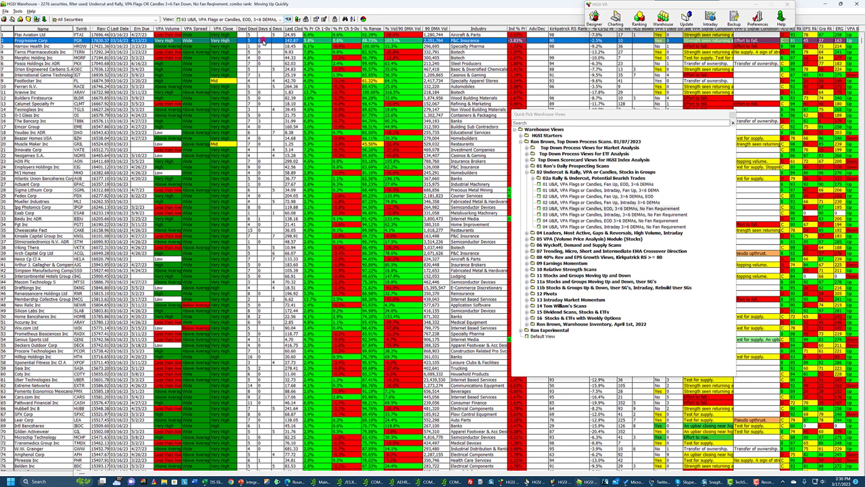
double_click(262, 41)
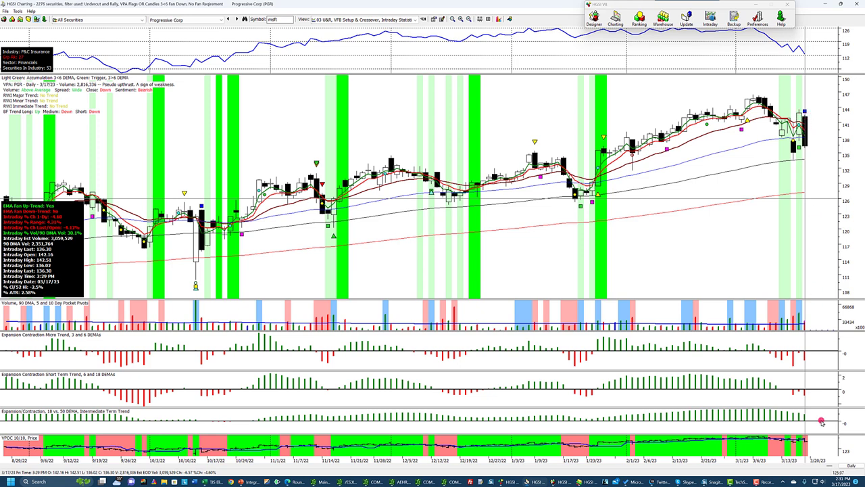
click(800, 449)
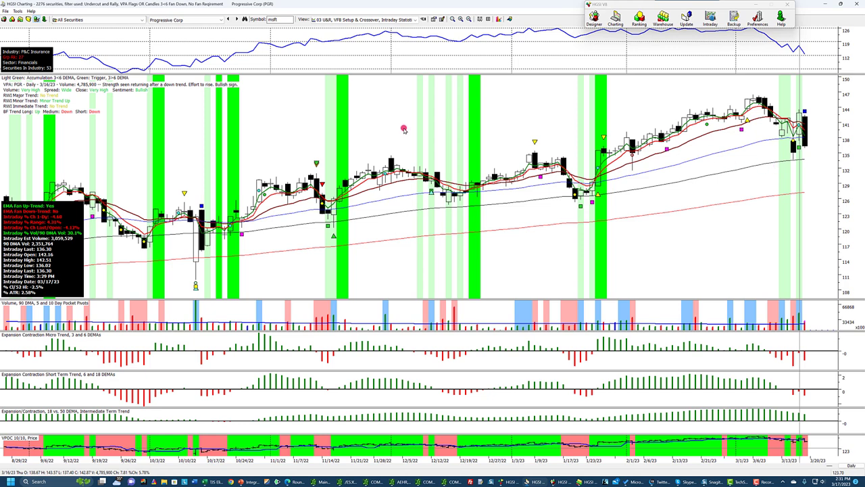
Return to the Warehouse and apply the 04 U&R EOD 3>6 DEMAs, No Fan Requirement view followed by its Intraday version.
click(663, 17)
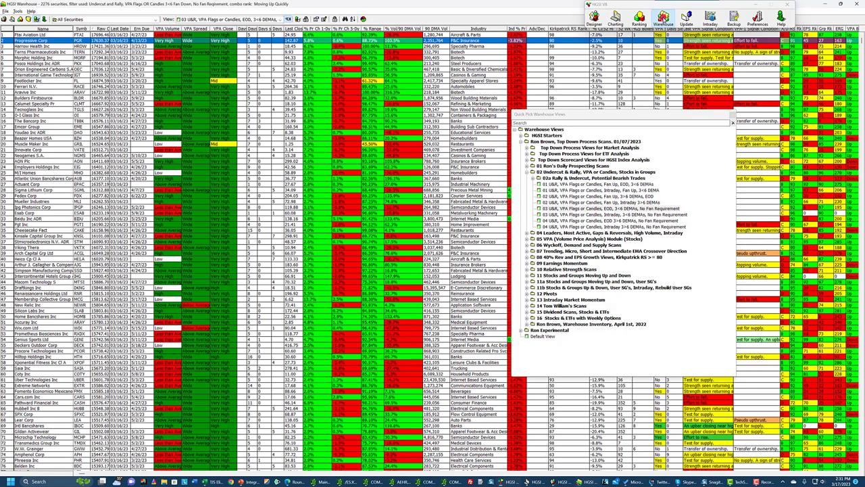
click(558, 221)
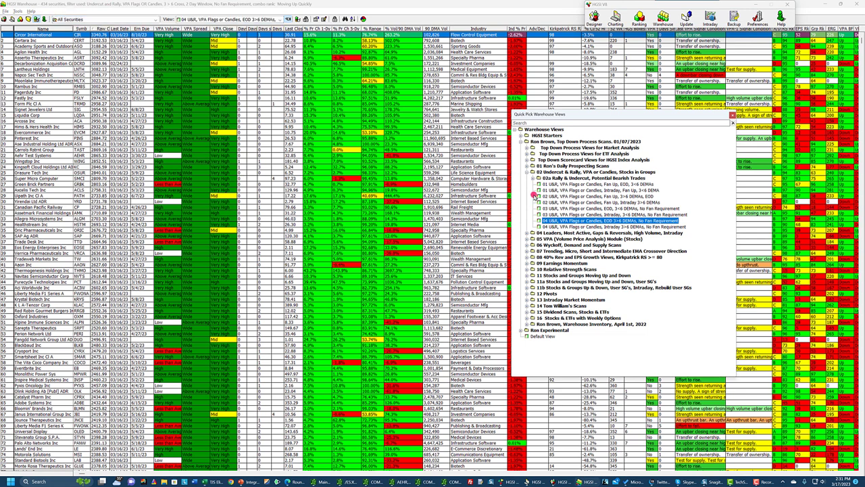
click(561, 227)
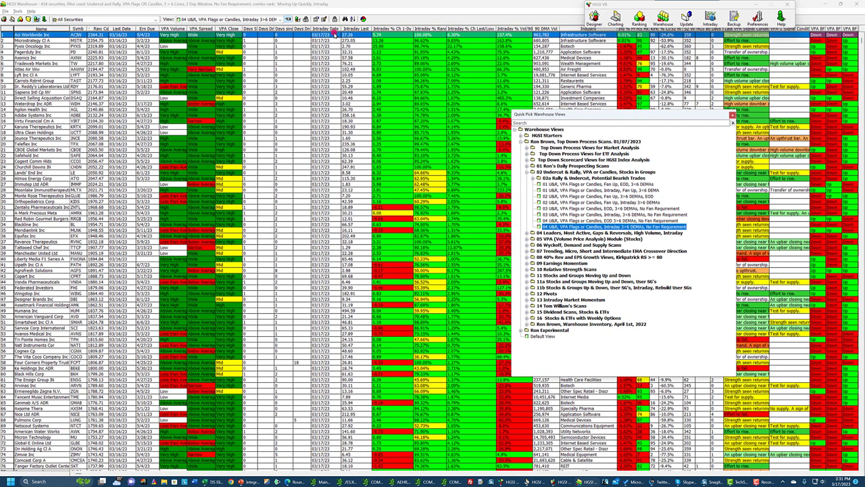
Open Aci Worldwide's chart from the Warehouse list to review its 3>6 DEMA crossover.
double_click(328, 34)
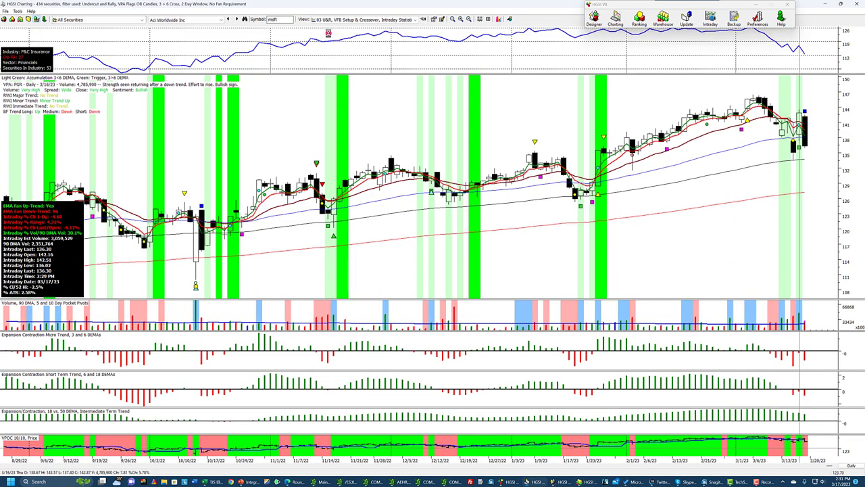
key(Down)
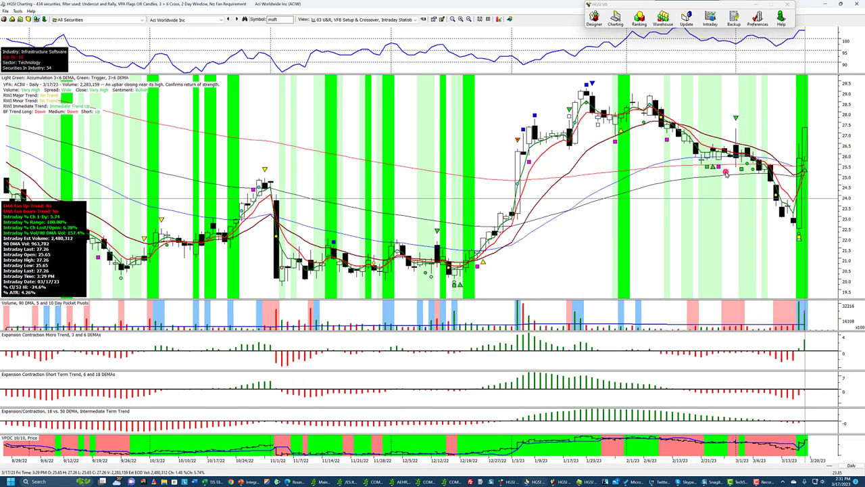
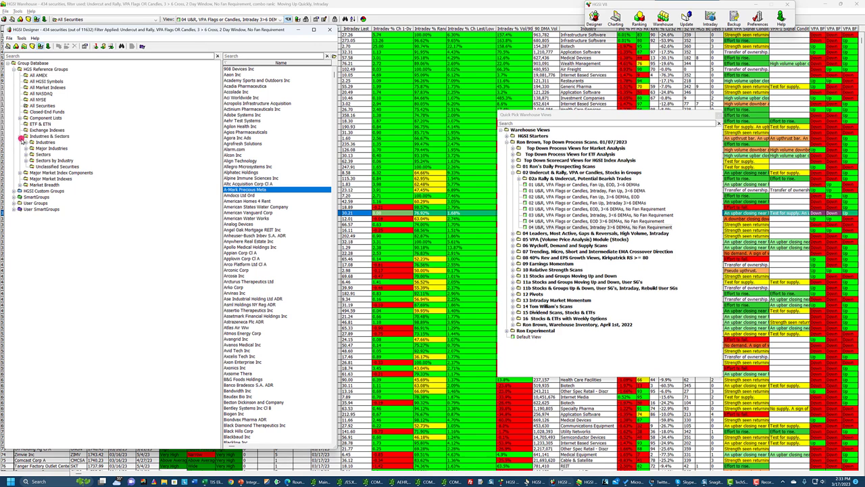
In Designer, check the Technology sector, select NASDAQ 100 among the Major Market Index Components and load it into the Warehouse.
click(26, 155)
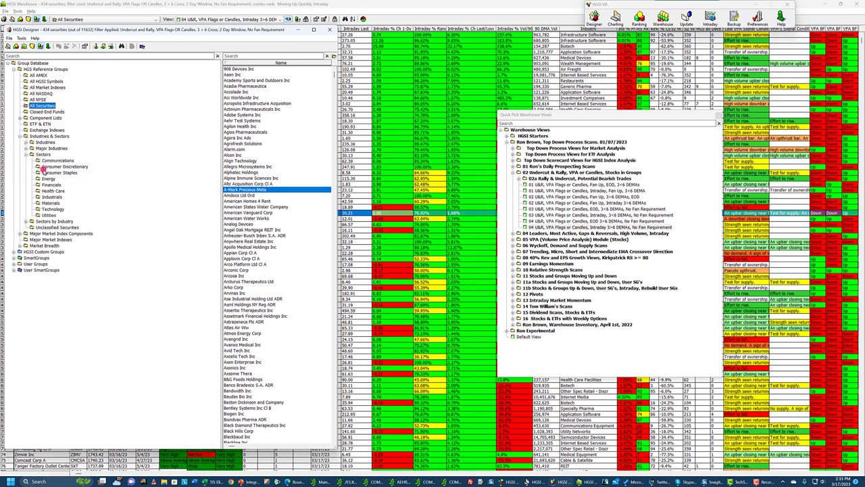
click(52, 209)
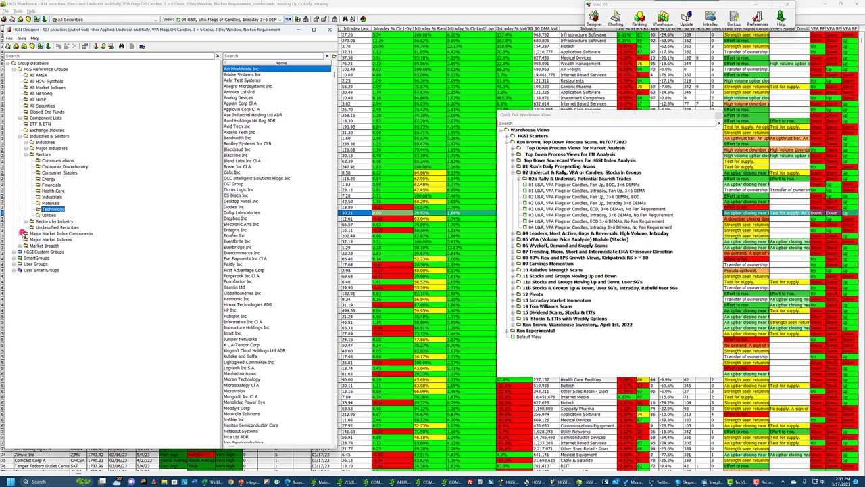
click(21, 234)
click(54, 258)
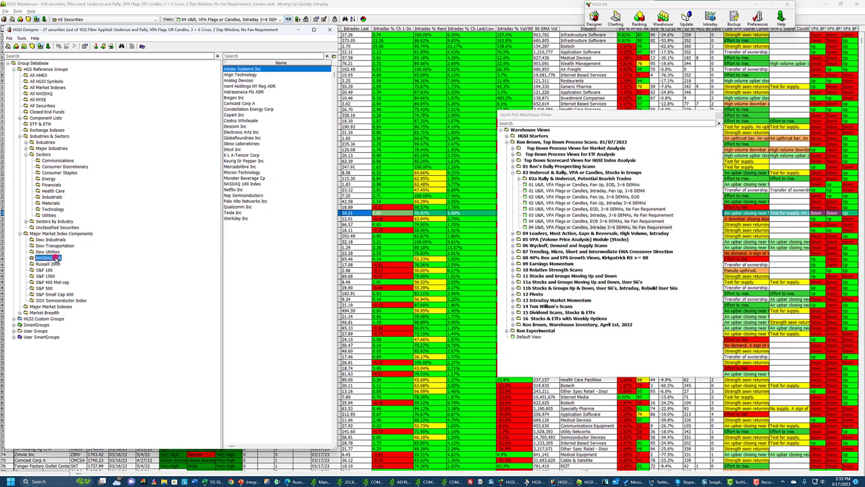
click(24, 46)
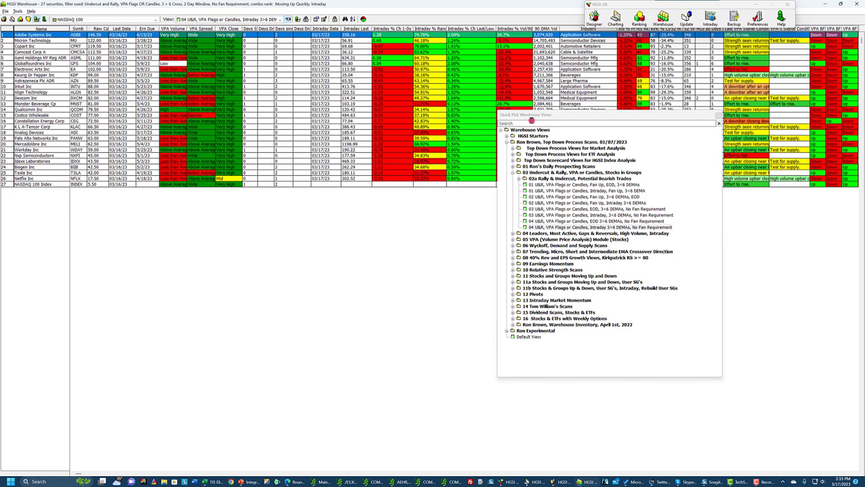
Move the view picker clear of the list and apply the 04 U&R 3>6 DEMAs, No Fan Requirement view, EOD followed by Intraday.
drag(536, 115, 427, 188)
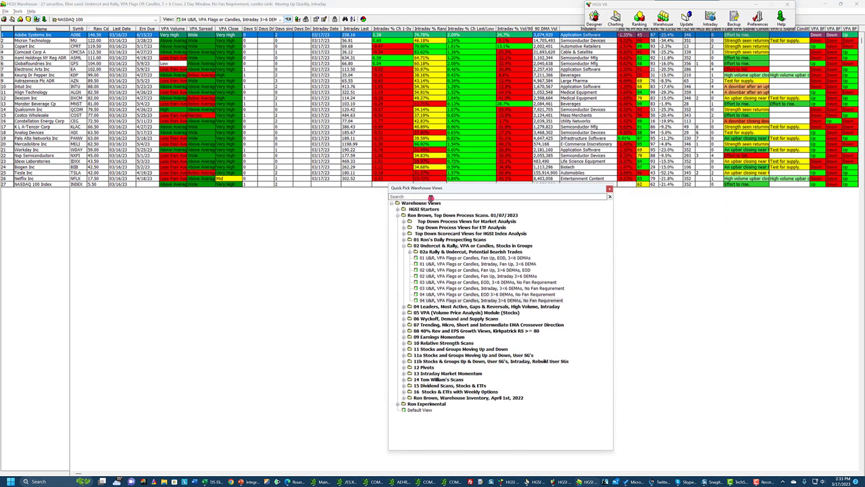
click(452, 295)
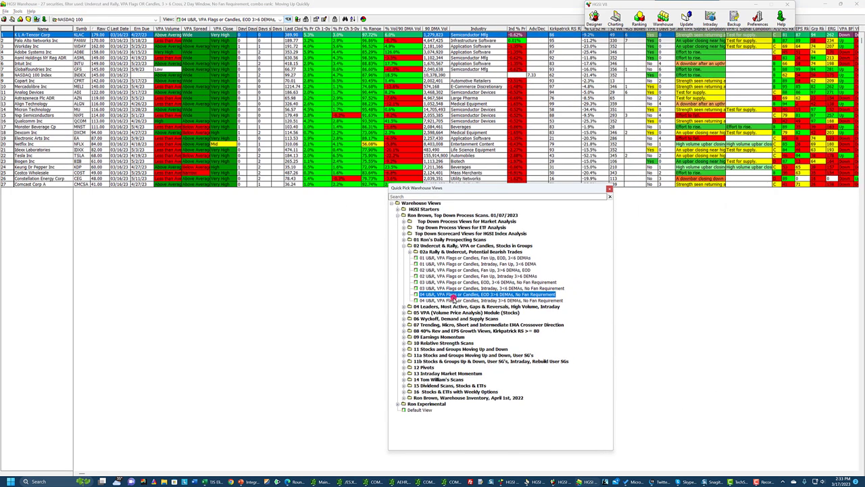
click(452, 300)
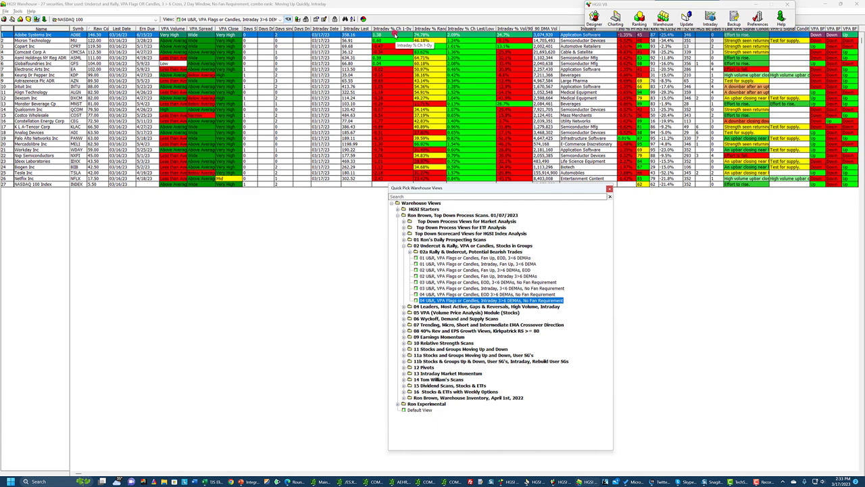
Open Adobe Systems' chart, look over the available charting views and return to the Warehouse.
double_click(396, 36)
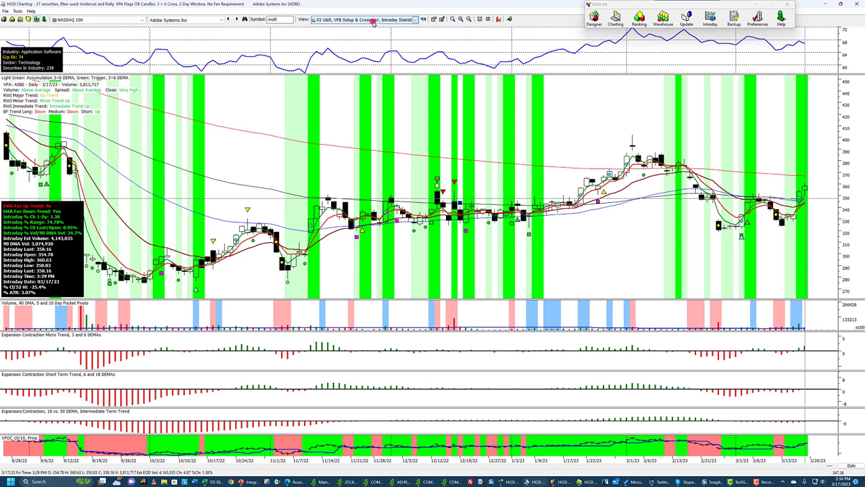
click(422, 20)
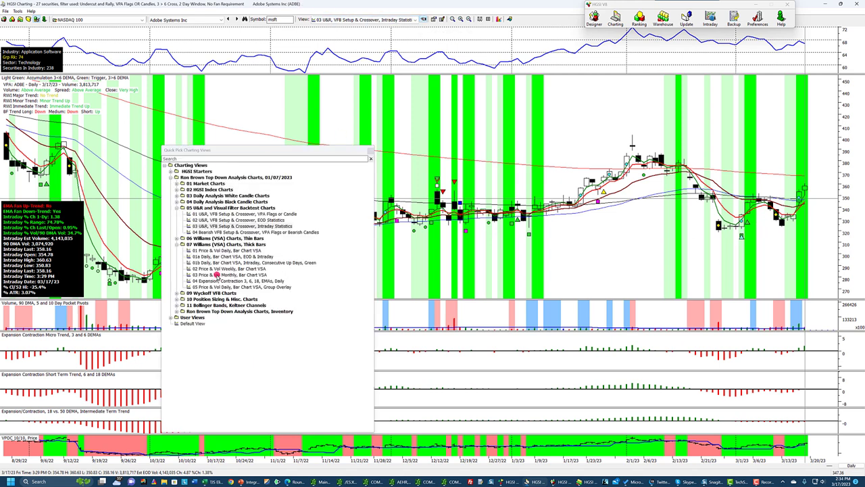
click(370, 152)
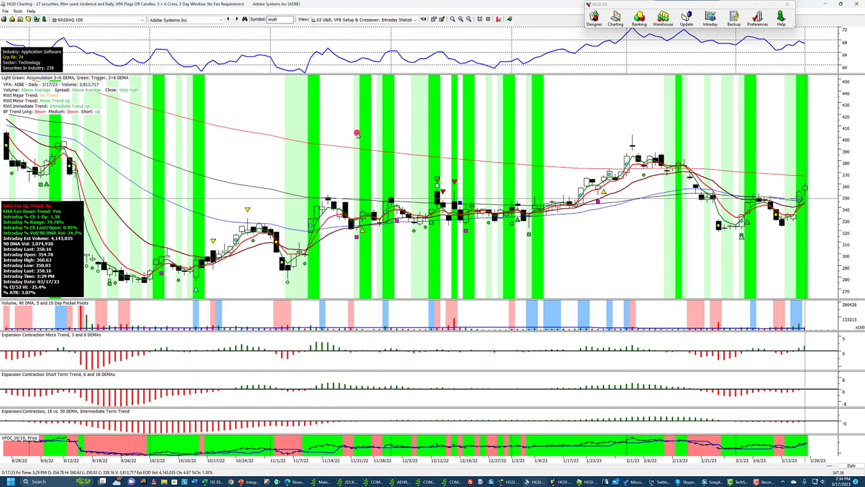
click(15, 19)
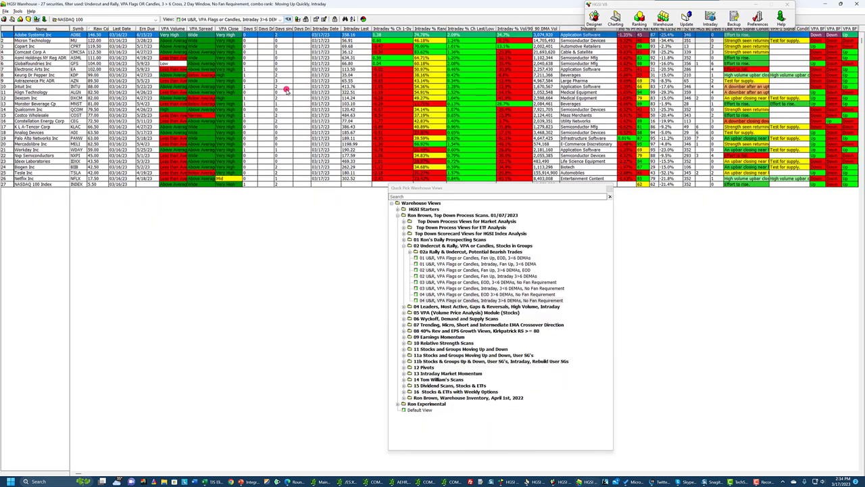
Scan the NASDAQ 100 with the 04 EOD, 01 EOD, 02 EOD and 03 Intraday U&R views, returning to 04 EOD and 04 Intraday.
click(439, 283)
click(440, 294)
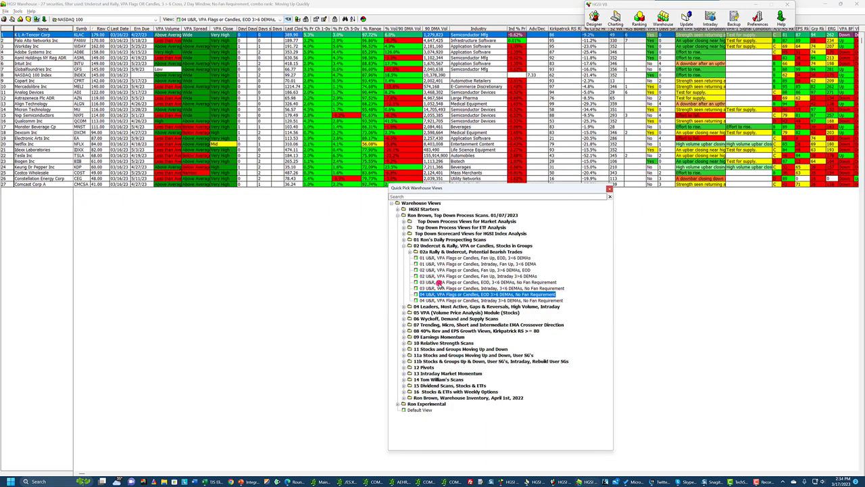
click(439, 258)
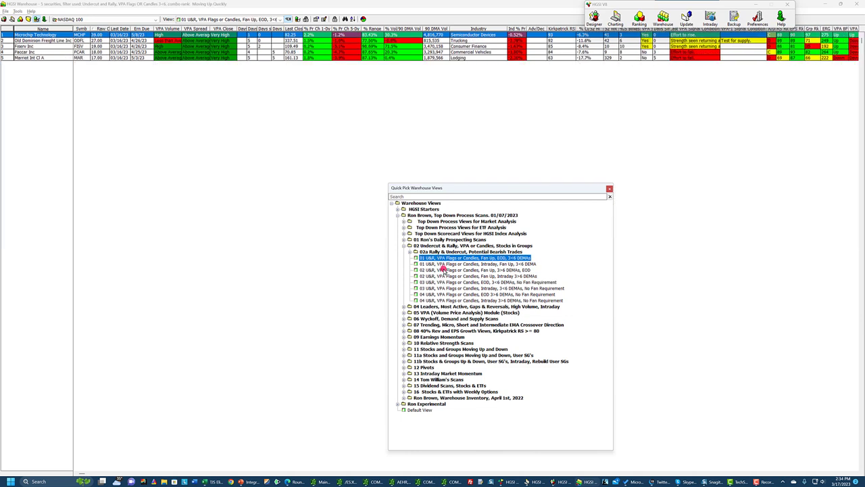
click(494, 269)
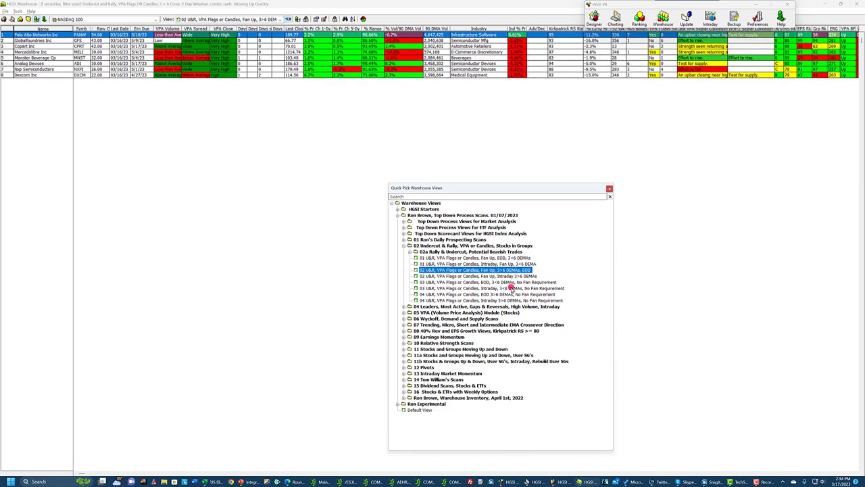
click(473, 288)
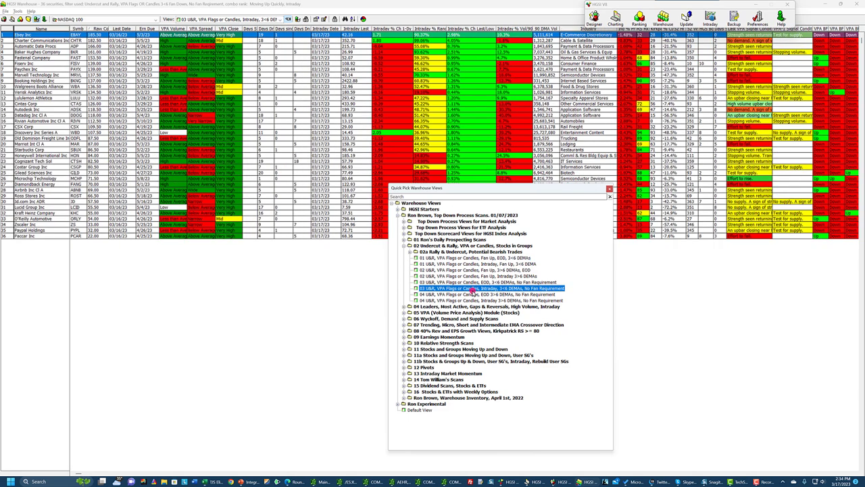
click(475, 295)
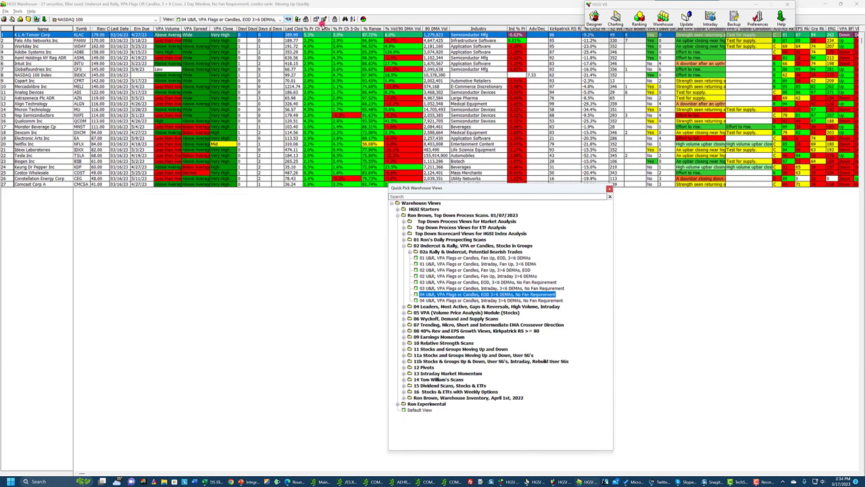
click(462, 300)
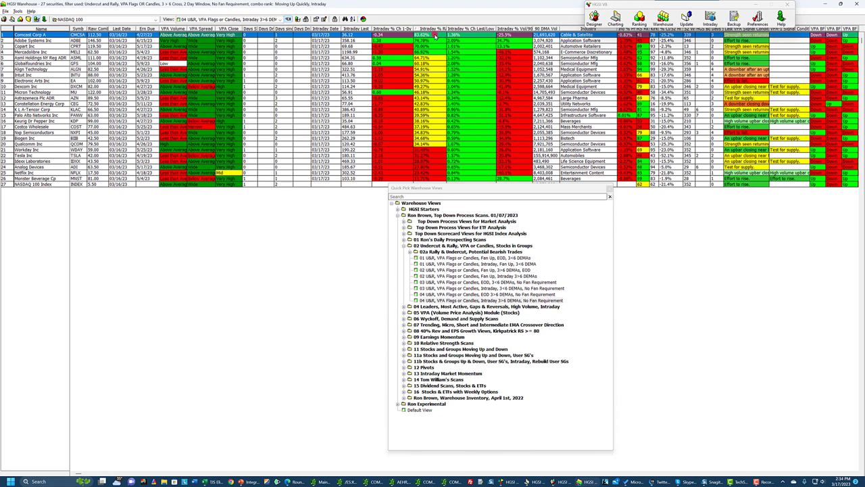
Open Comcast's chart from the list ranked by intraday % range and review its recent bars.
double_click(435, 34)
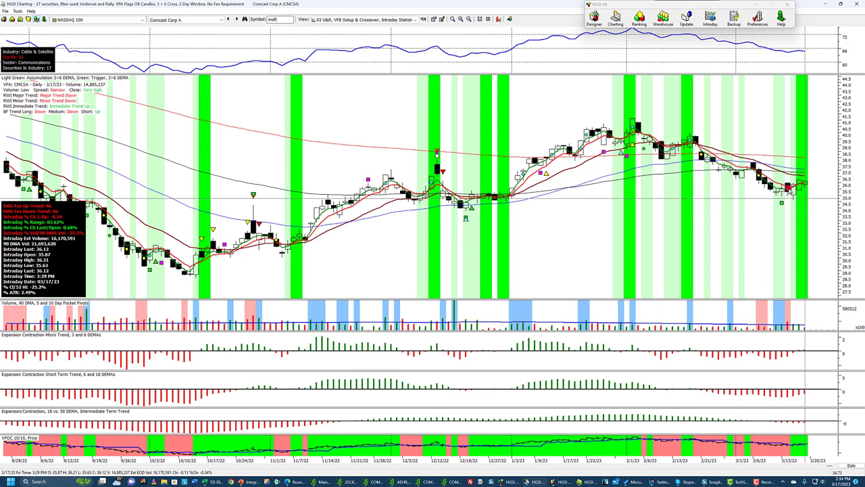
key(Up)
key(Down)
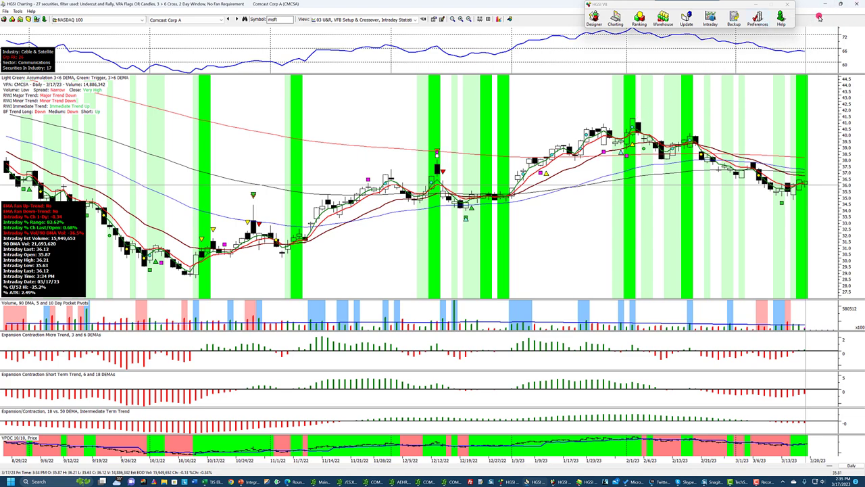
Shrink the chart window, minimize the Warehouse and switch to the thinkorswim charts workspace.
click(840, 4)
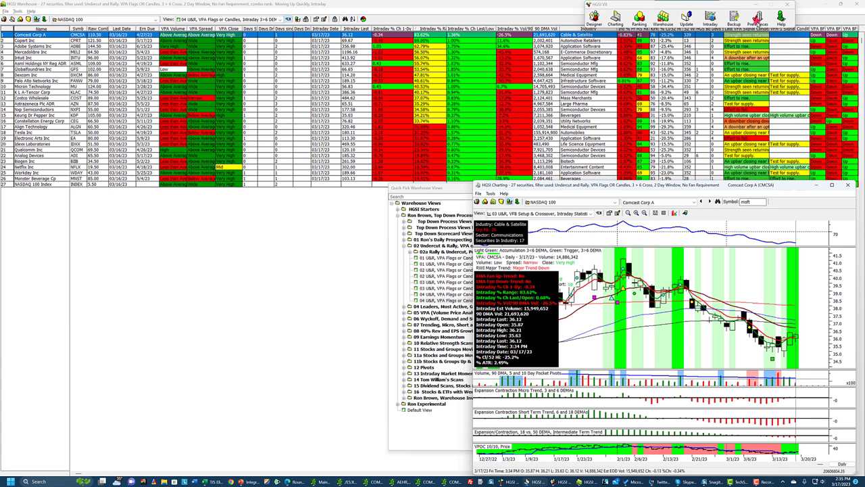
click(824, 4)
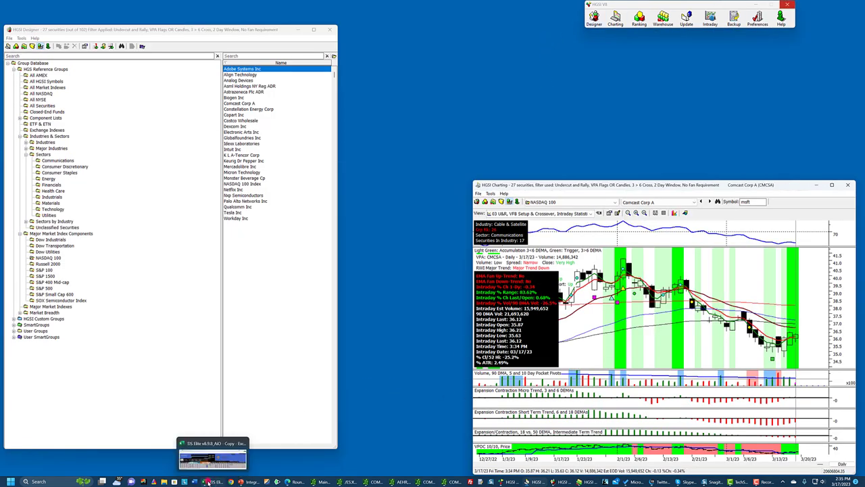
click(323, 481)
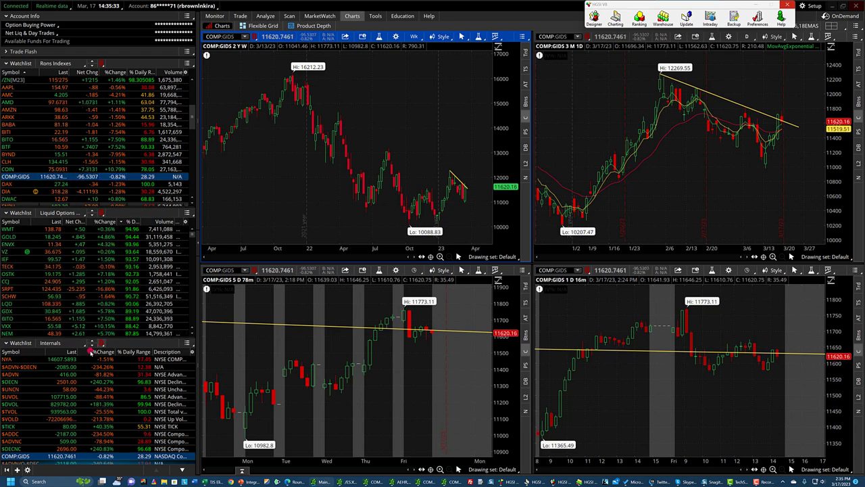
Chart $ADVN-$DECN and $ADVN from the Internals watchlist, ending on $ADVN-$DECN.
click(68, 367)
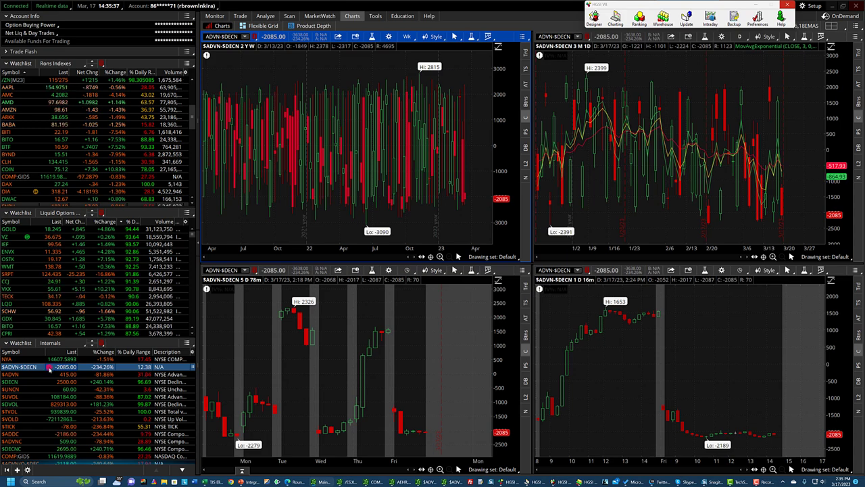
click(68, 374)
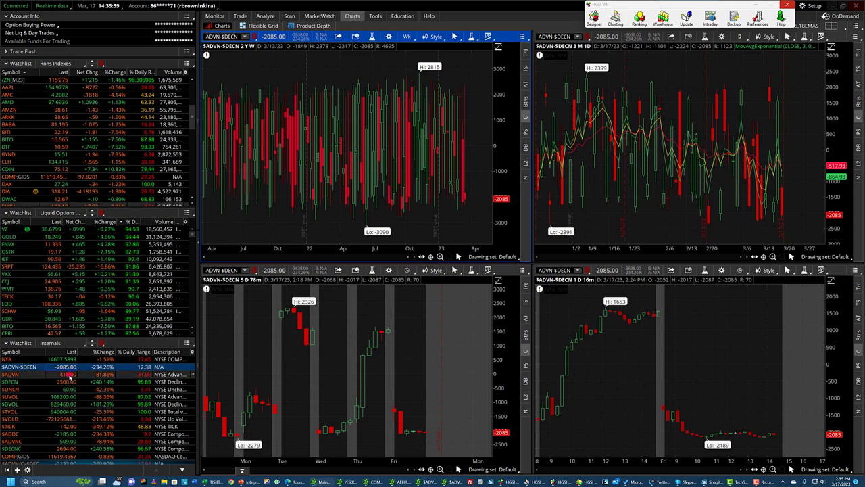
key(Down)
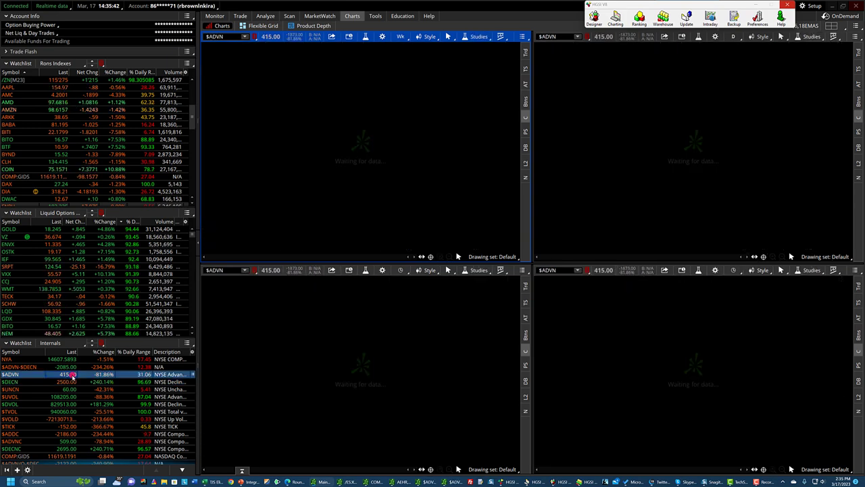
click(67, 369)
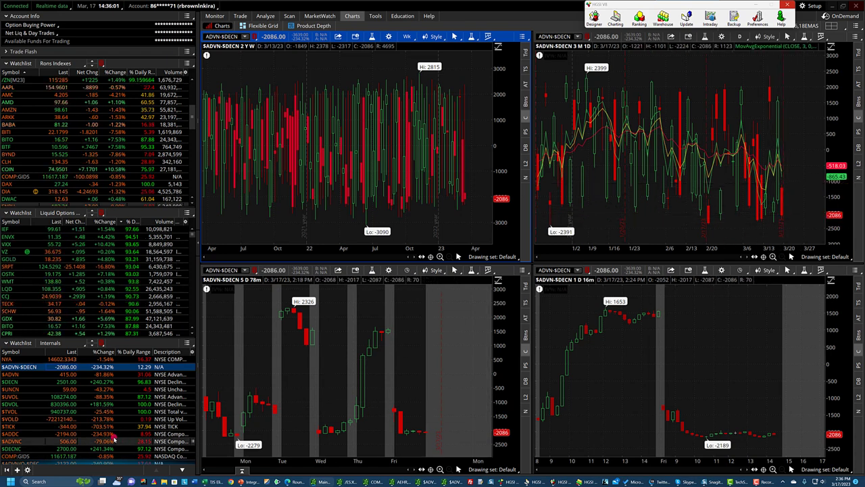
Chart COMP:GIDS, enlarge the Internals watchlist and display the $ADVN/Q-$DECN/Q charts.
click(79, 456)
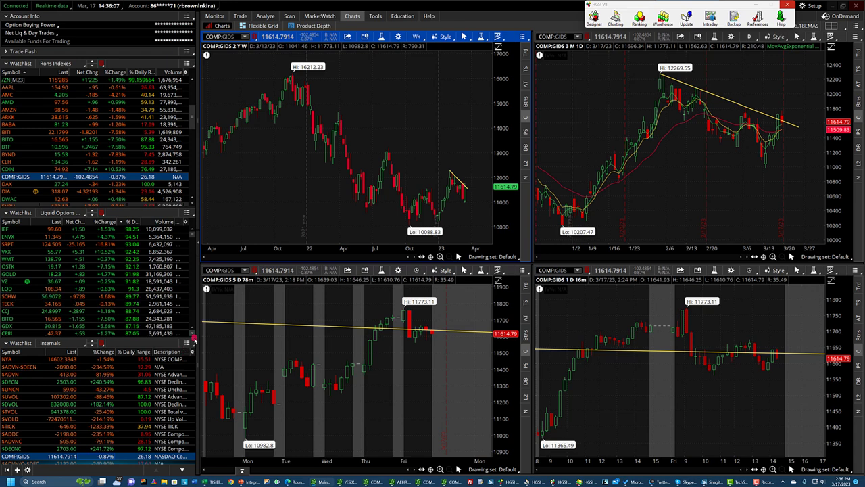
drag(152, 339, 152, 323)
key(Down)
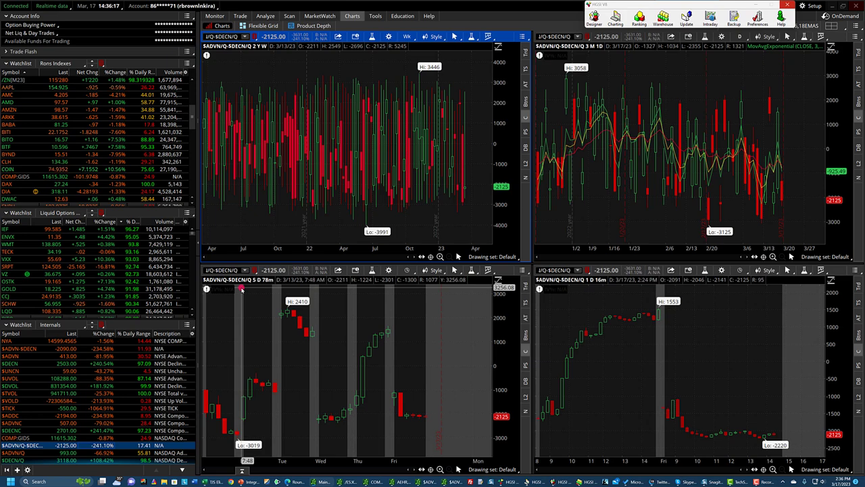
Chart COIN from the Rons Indexes watchlist, followed by the /BTC[H23] futures.
click(93, 169)
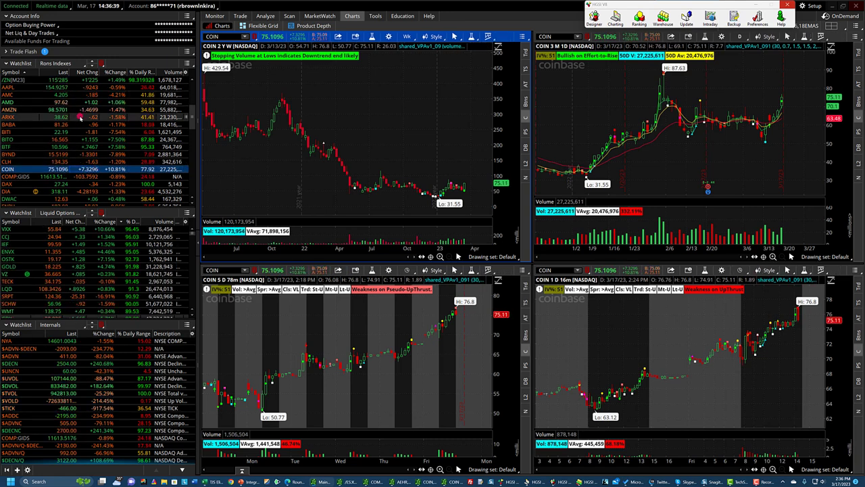
scroll(77, 119, up, 2)
scroll(77, 119, up, 1)
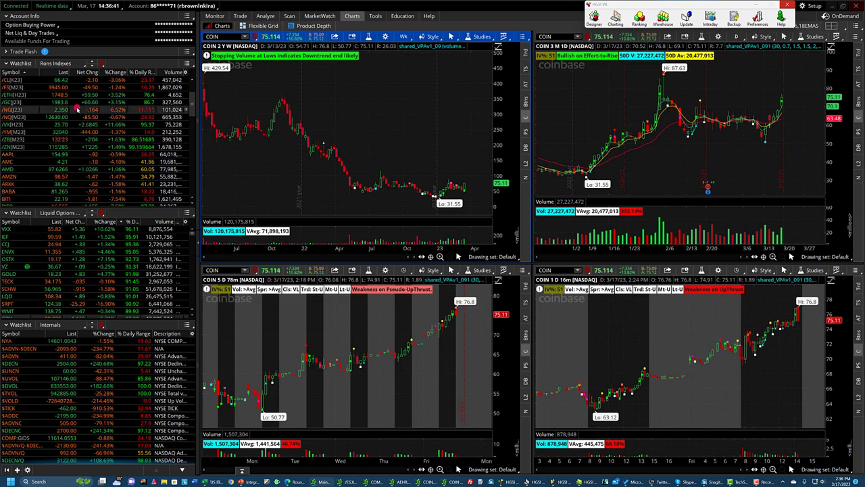
scroll(70, 116, up, 2)
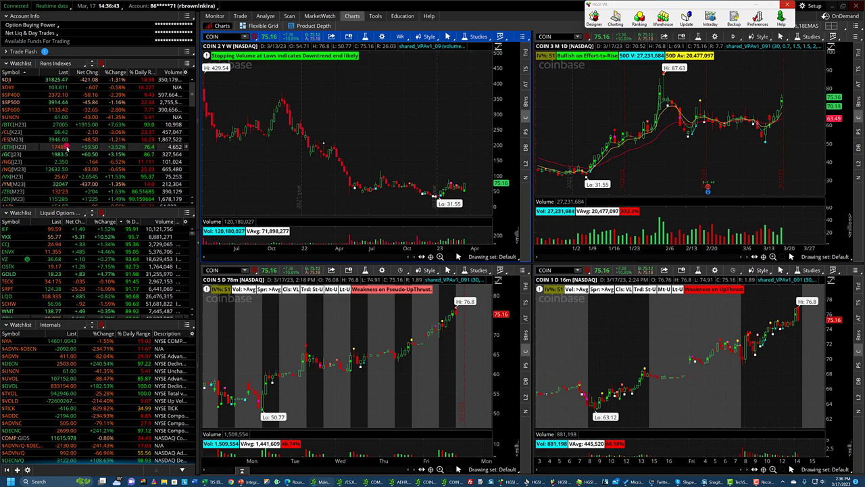
click(70, 126)
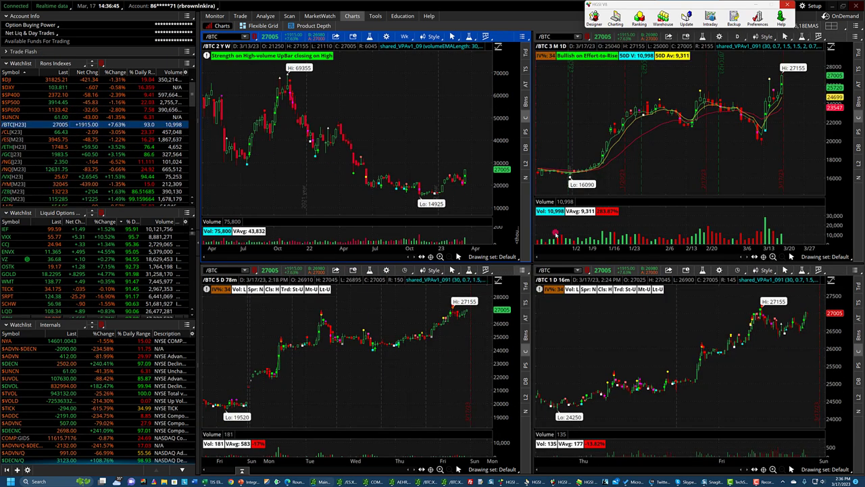
Maximize the three-month daily /BTC futures chart so that it fills the chart grid.
right_click(588, 183)
click(618, 366)
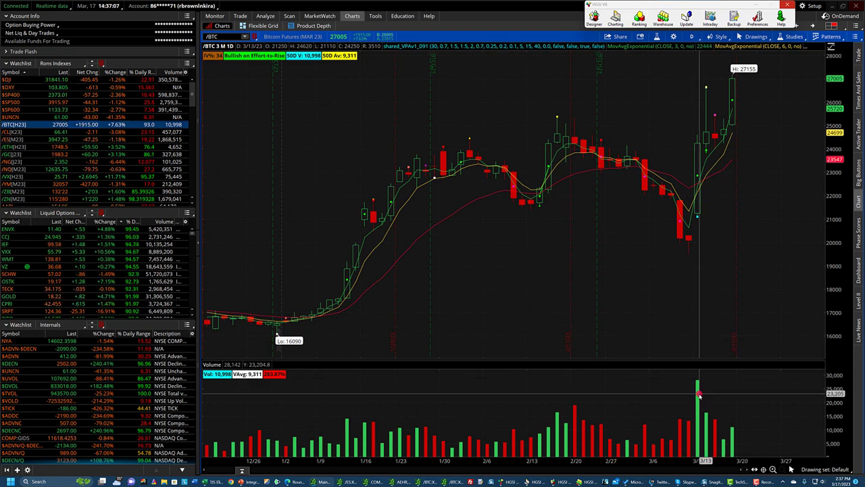
click(860, 86)
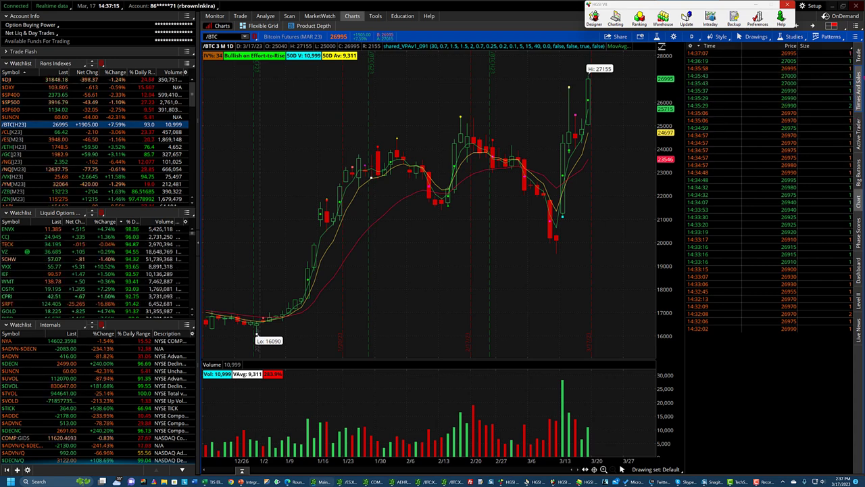
click(856, 86)
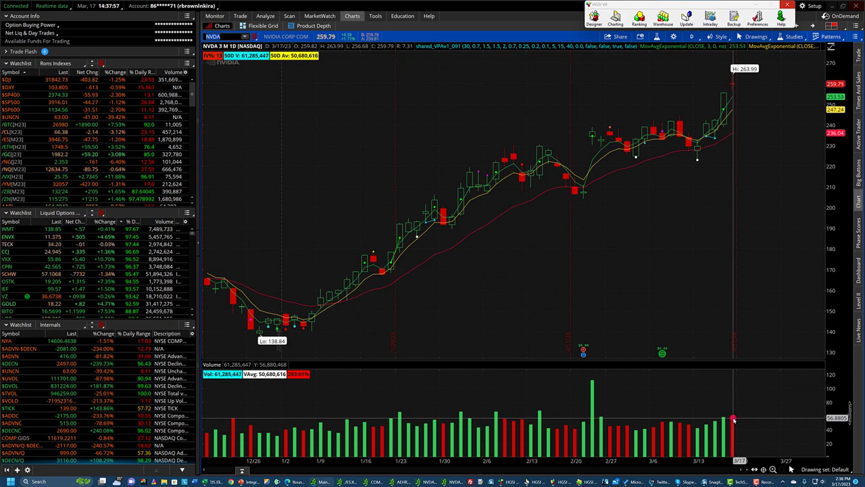
Inspect NVDA's latest daily candles up close, and chart AMD followed by MSFT.
scroll(716, 87, up, 6)
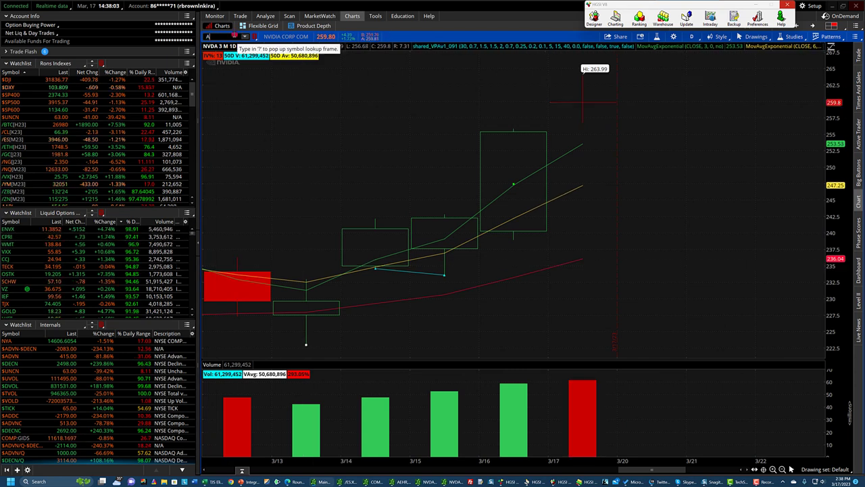
text(MD)
key(Return)
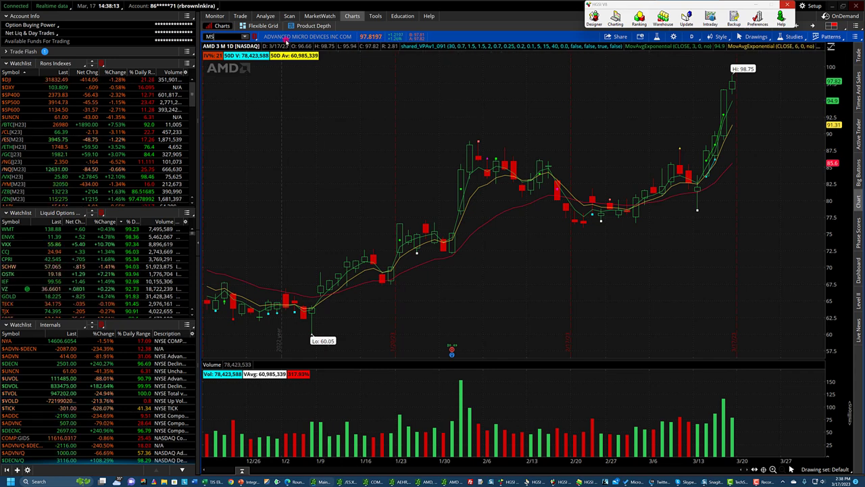
text(FT)
key(Return)
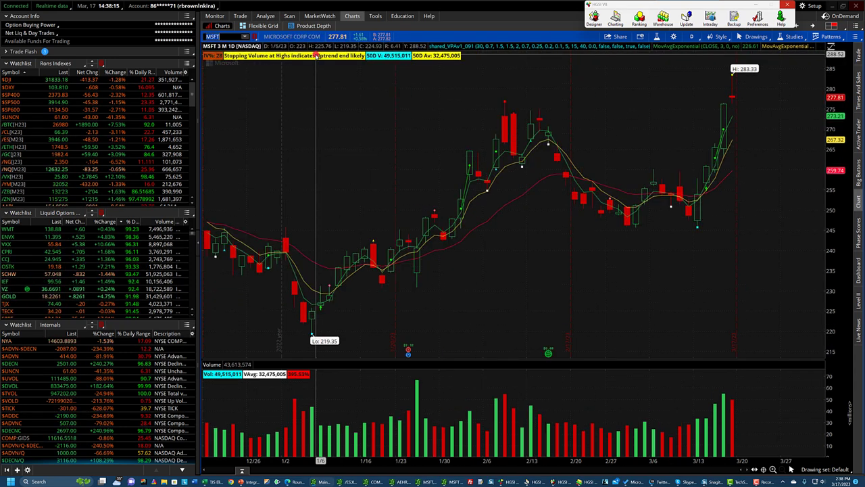